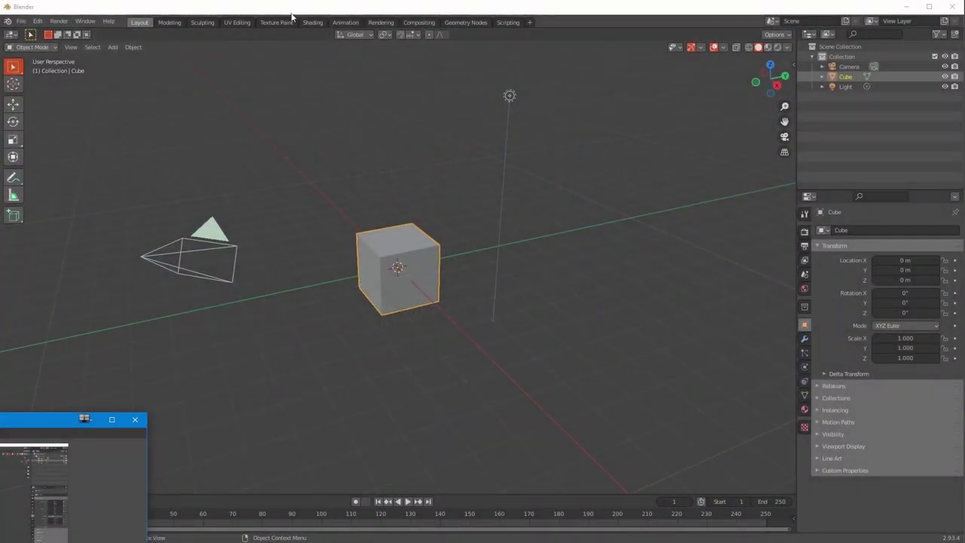
Box-select the default camera, cube and light together
click(290, 18)
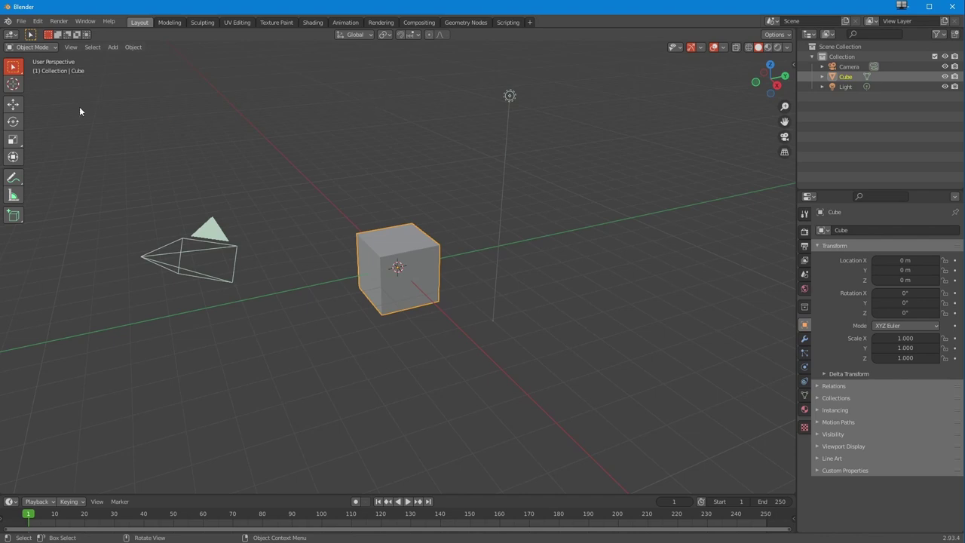
drag(83, 78, 686, 466)
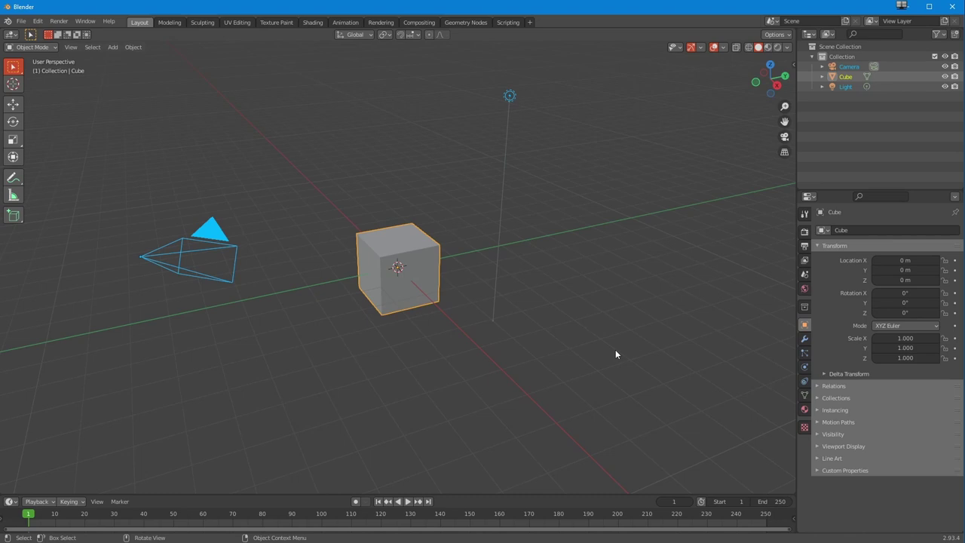
Delete the default camera, cube and light, leaving an empty Collection
key(Delete)
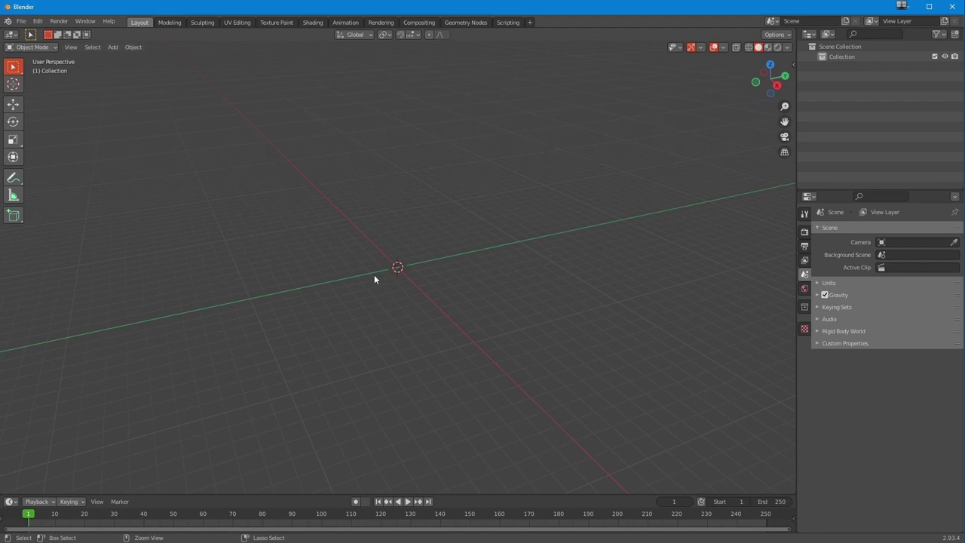
middle_drag(375, 276, 399, 275)
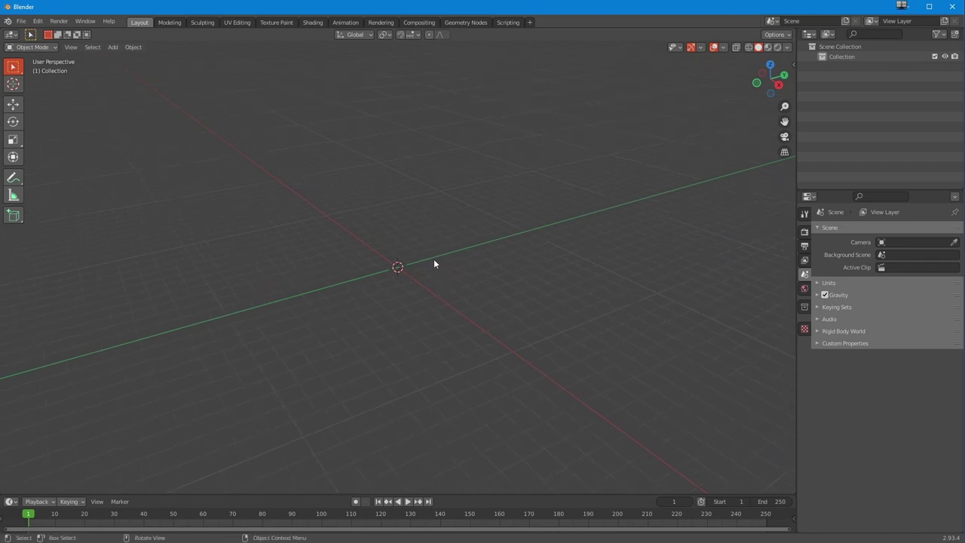
Add a Grid mesh to the scene
middle_drag(418, 300, 400, 255)
click(113, 47)
mouse_move(143, 58)
click(216, 144)
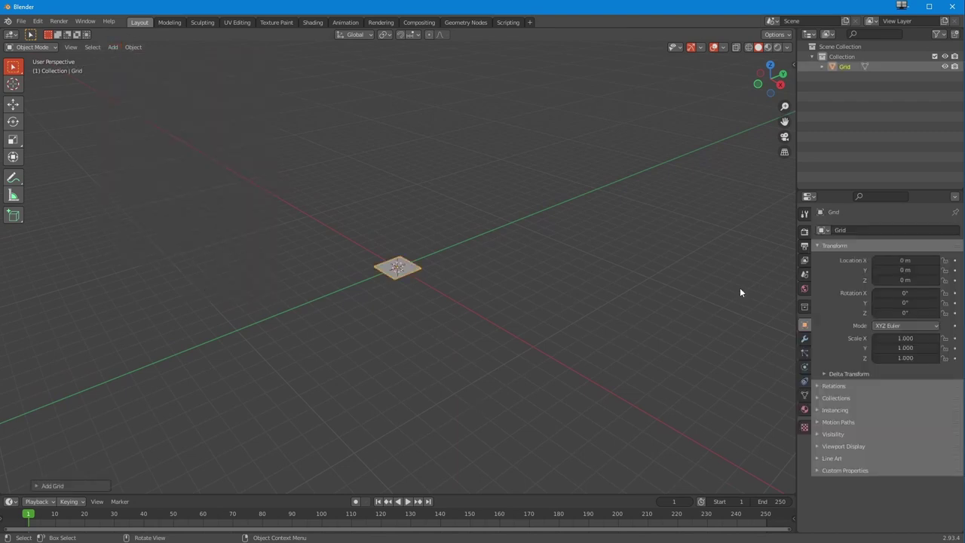
scroll(357, 301, down, 2)
mouse_move(330, 347)
middle_down()
mouse_move(323, 292)
mouse_move(317, 341)
middle_up()
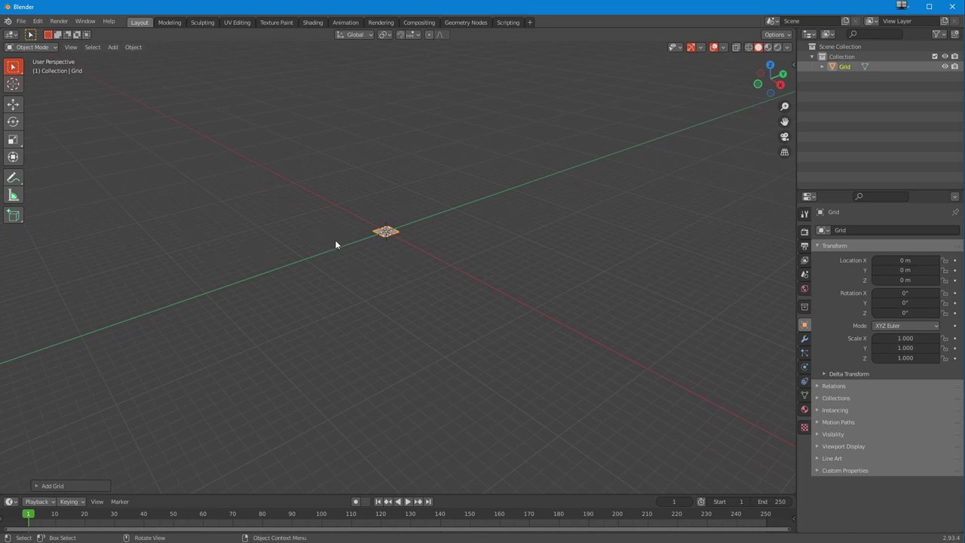
In Edit Mode, scale the grid up by a factor of 20
key(Tab)
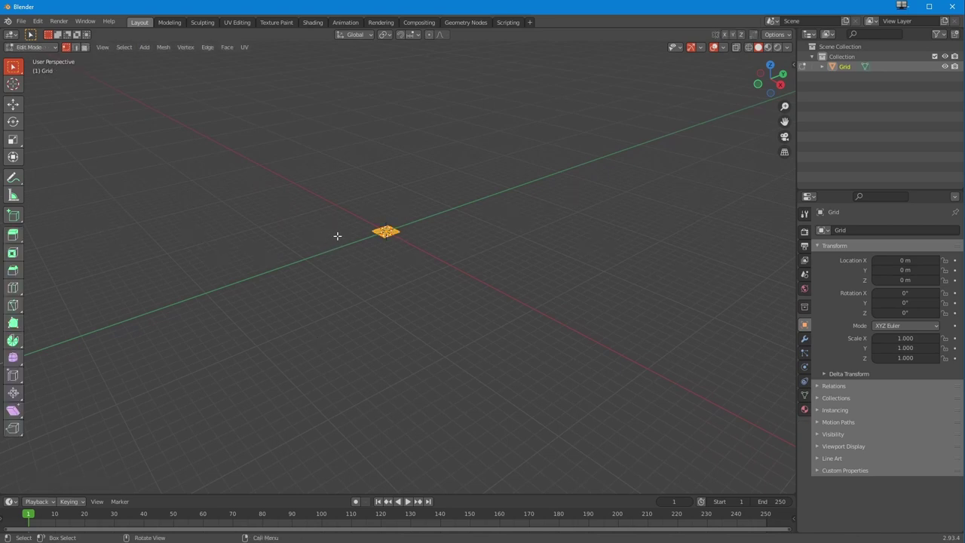
text(s20)
key(Return)
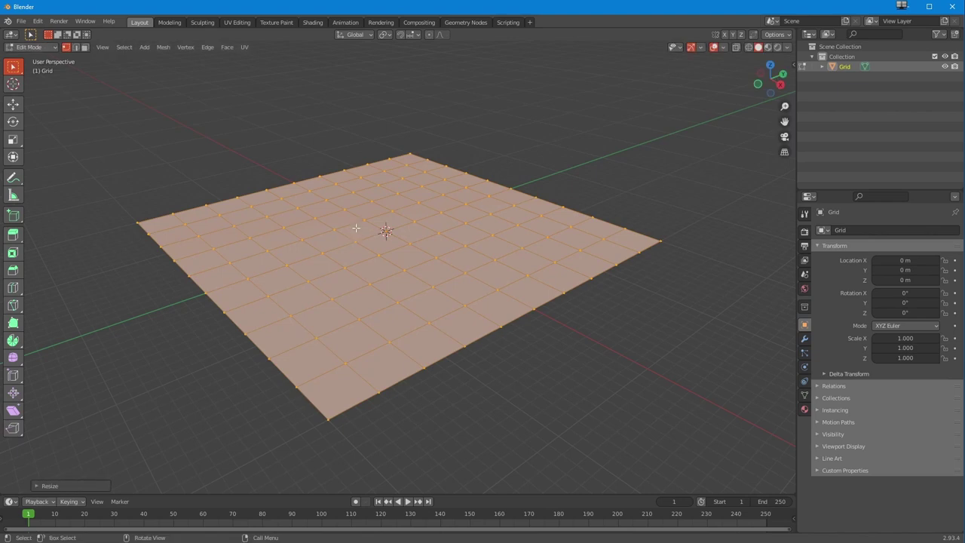
Subdivide the grid mesh four times into a dense mesh
click(209, 49)
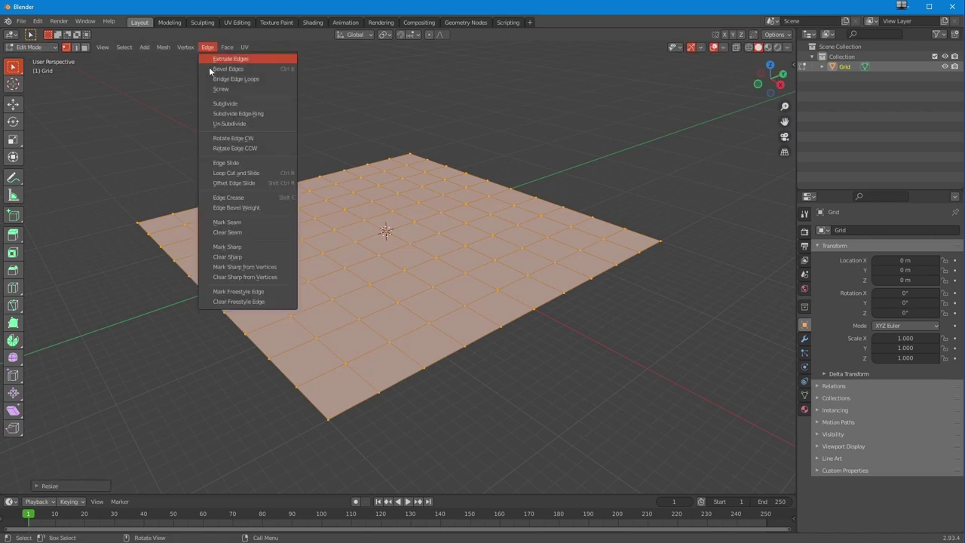
click(219, 103)
click(207, 48)
click(219, 104)
click(207, 47)
click(215, 103)
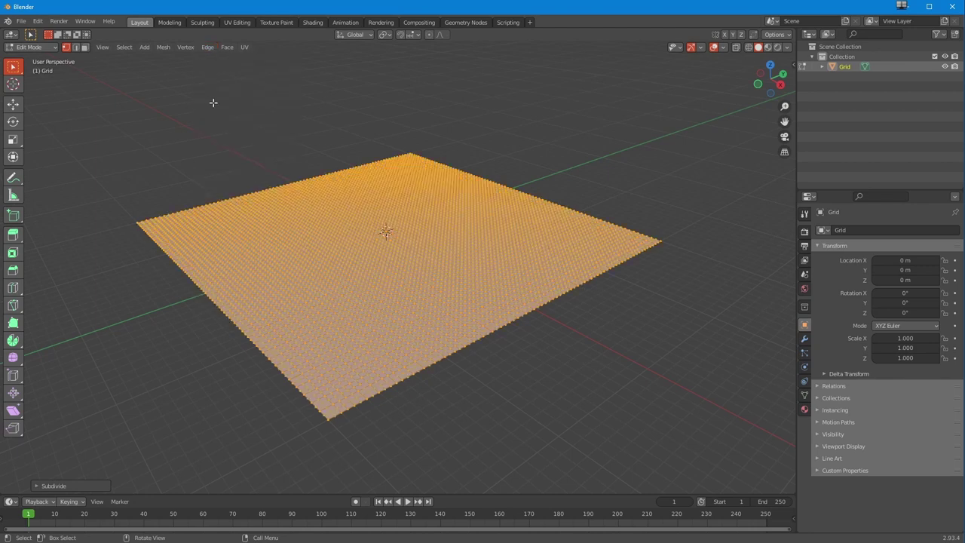
click(208, 47)
click(219, 103)
Return the dense grid to Object Mode
middle_drag(150, 138, 170, 164)
scroll(189, 144, up, 5)
scroll(181, 193, down, 6)
middle_drag(188, 224, 233, 209)
click(30, 47)
click(30, 59)
Add an Ocean modifier to the grid
click(805, 339)
click(836, 230)
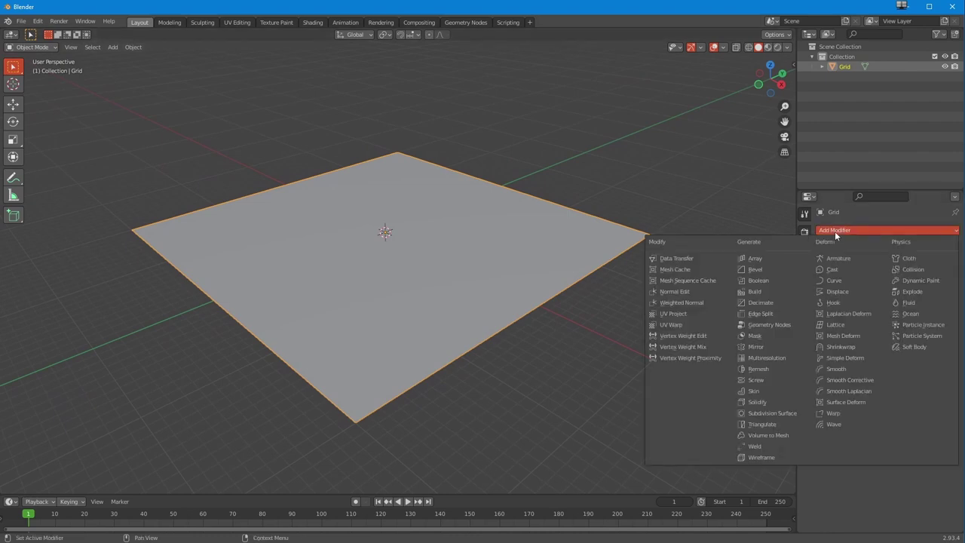
click(909, 313)
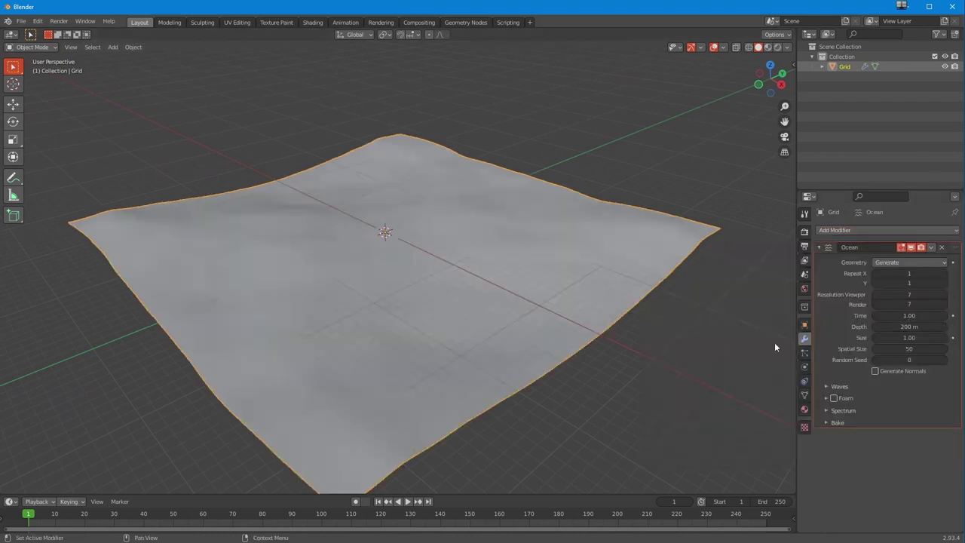
middle_drag(399, 216, 384, 231)
Set the Ocean wave Scale to 2
click(827, 386)
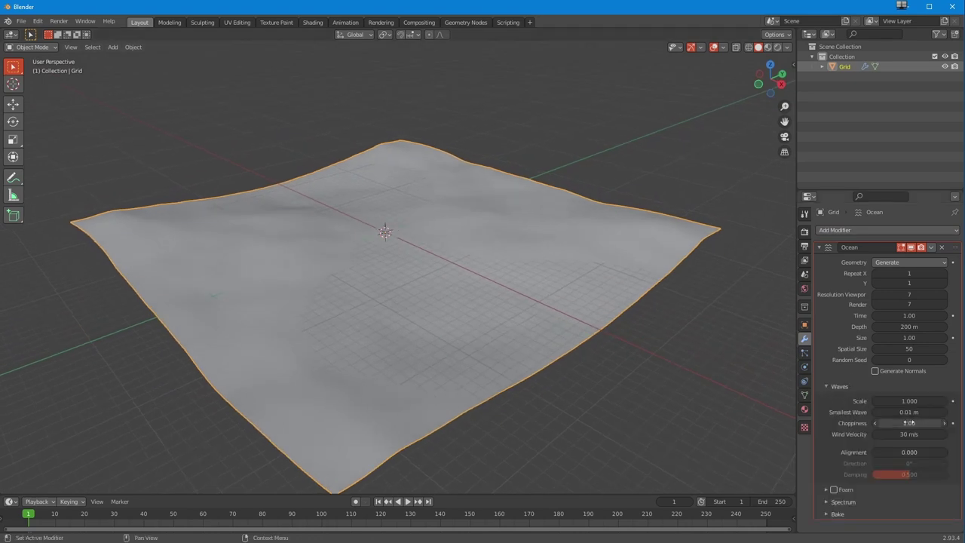
click(909, 401)
text(1.0)
key(Return)
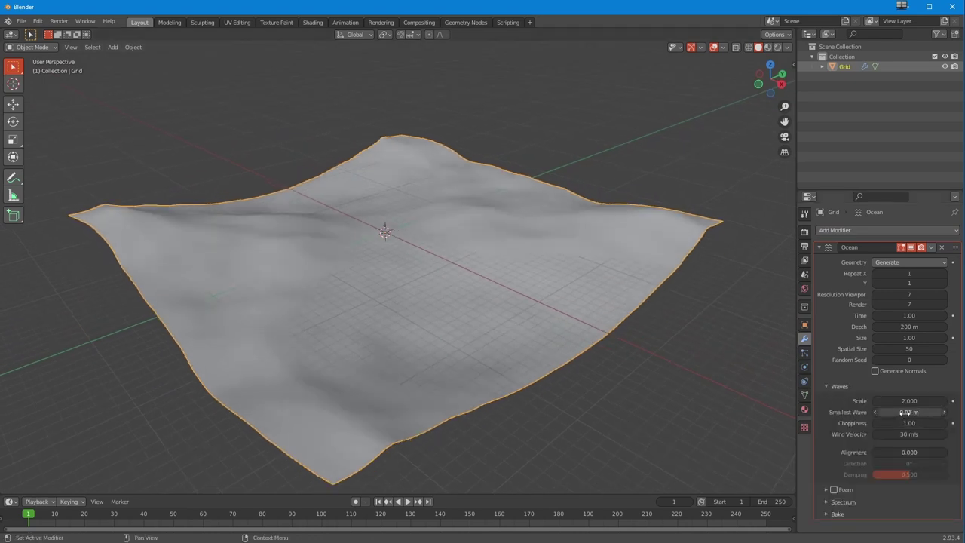
middle_drag(470, 301, 490, 303)
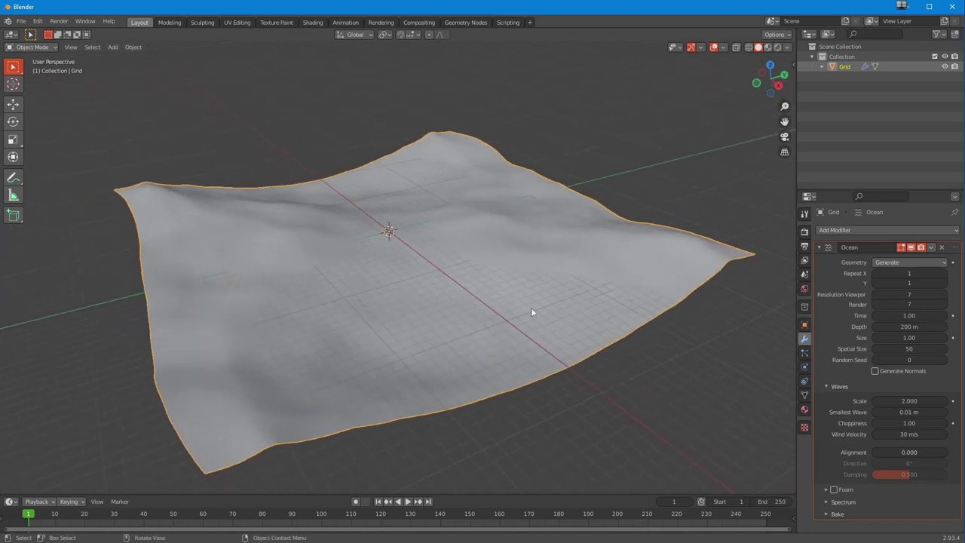
Set the Ocean geometry to Displace with viewport resolution 10
click(913, 294)
click(882, 259)
click(883, 261)
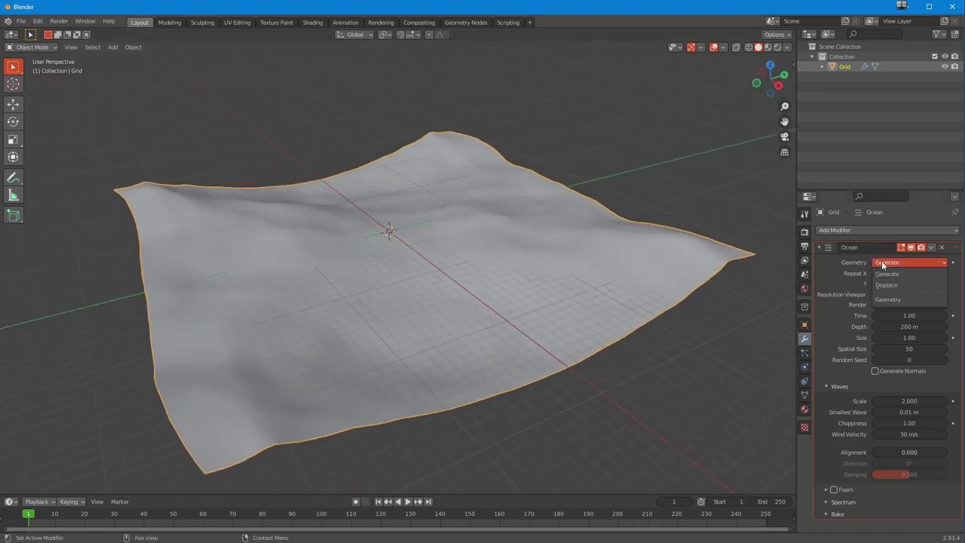
click(881, 286)
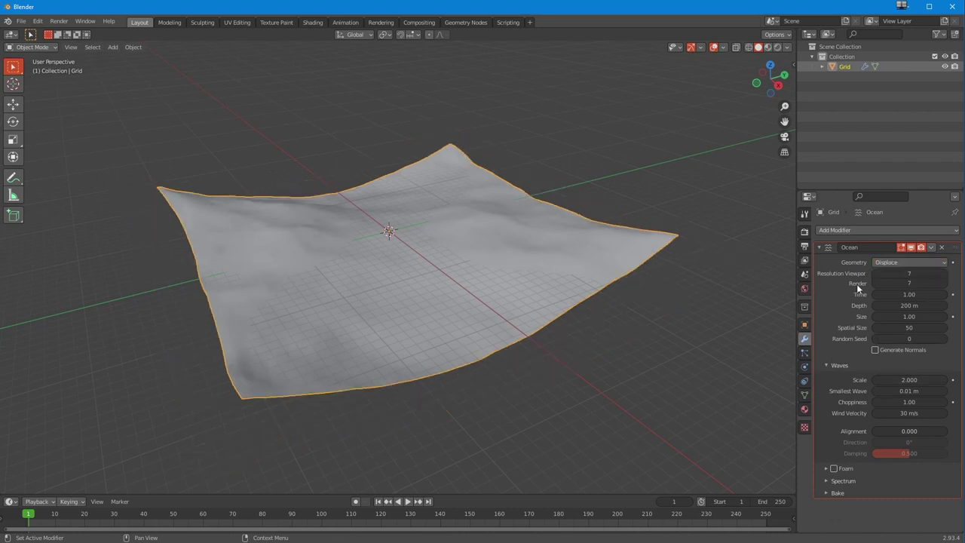
click(903, 276)
text(10)
key(Return)
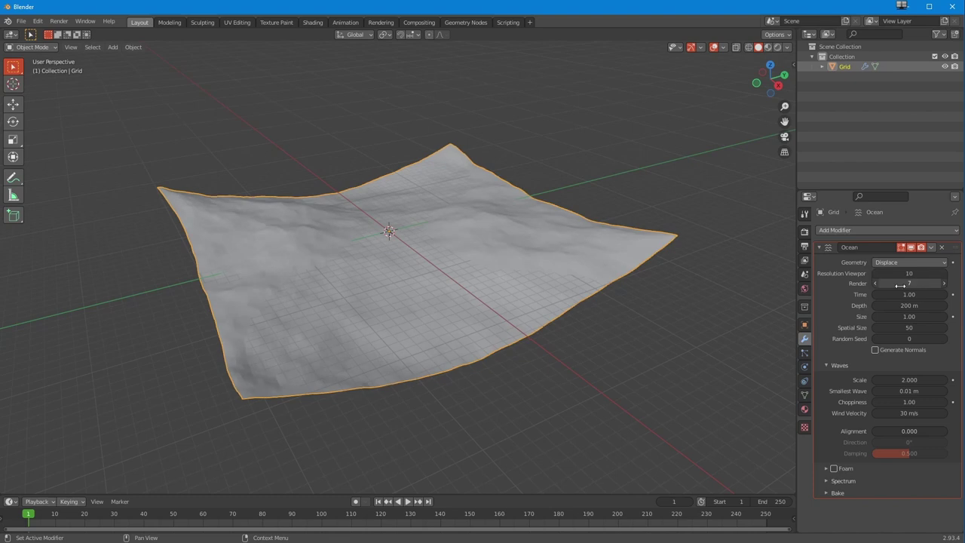
middle_drag(324, 272, 347, 296)
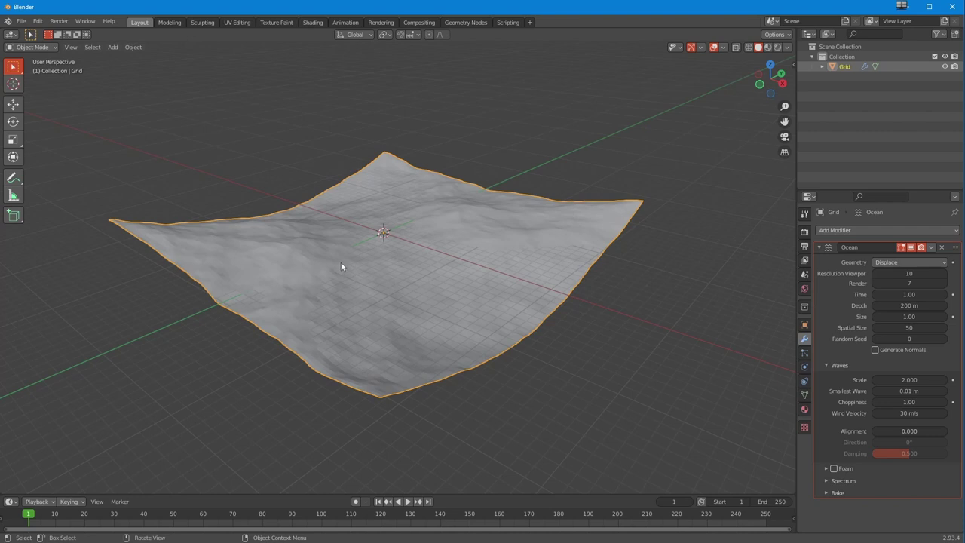
click(877, 263)
middle_drag(359, 262, 274, 171)
click(134, 47)
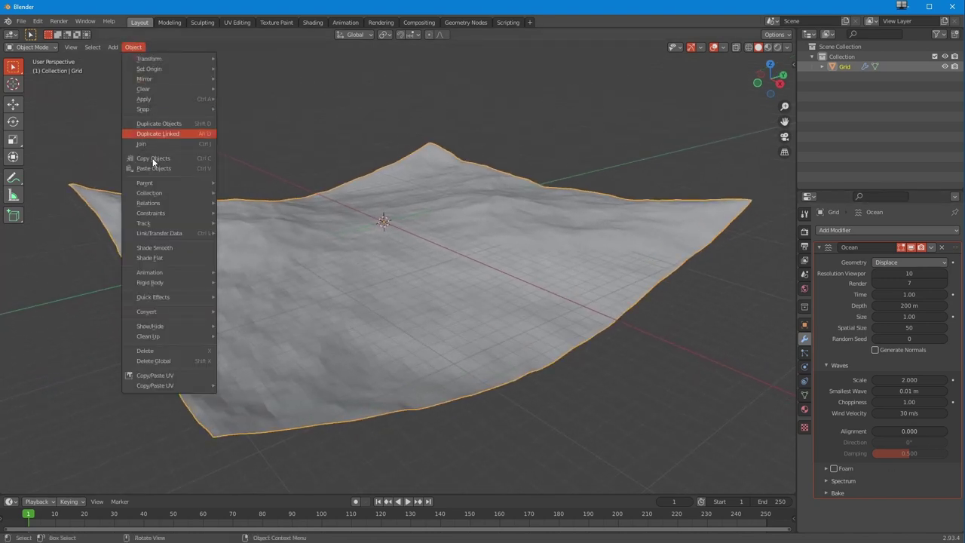
Apply smooth shading to the ocean mesh
click(172, 247)
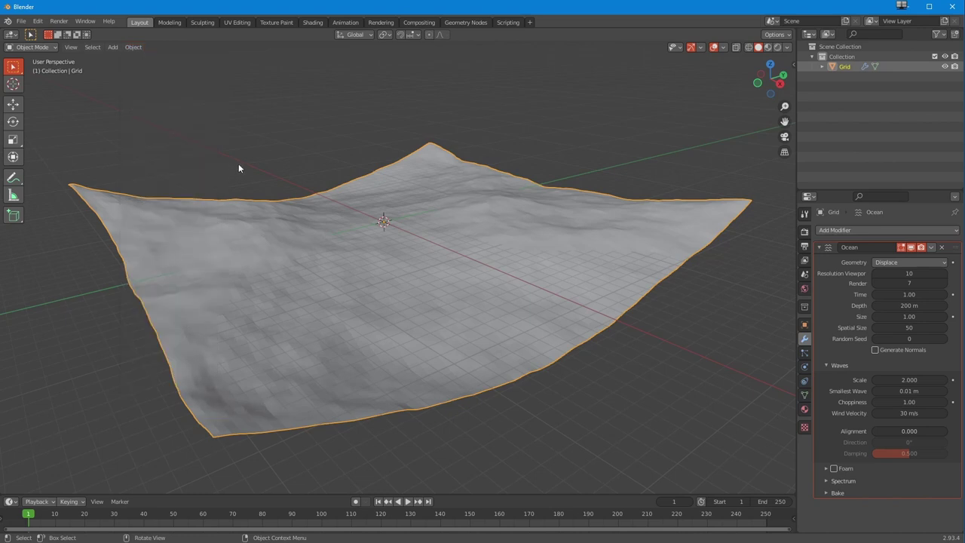
right_click(374, 219)
click(371, 219)
middle_drag(409, 281, 448, 248)
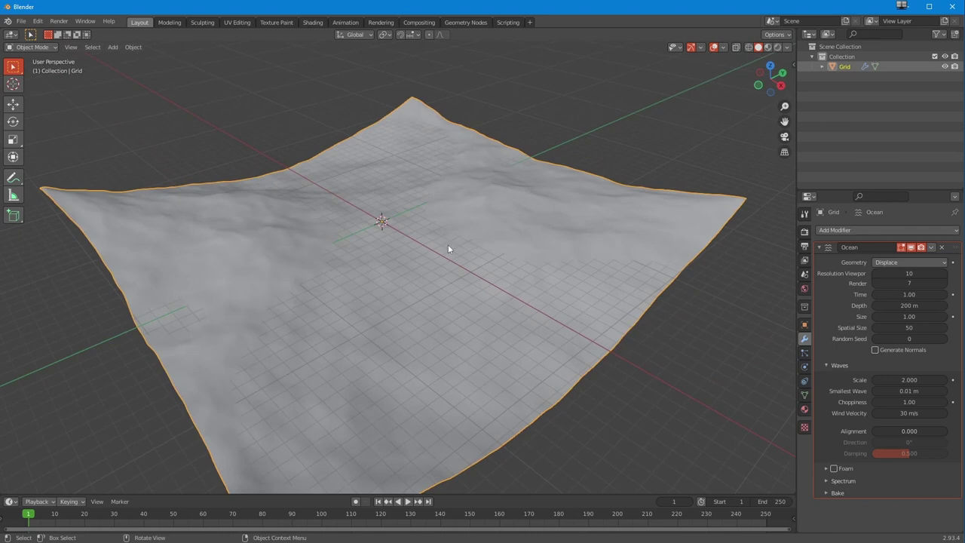
Shade the viewport with a bluish glossy MatCap
click(777, 48)
click(788, 47)
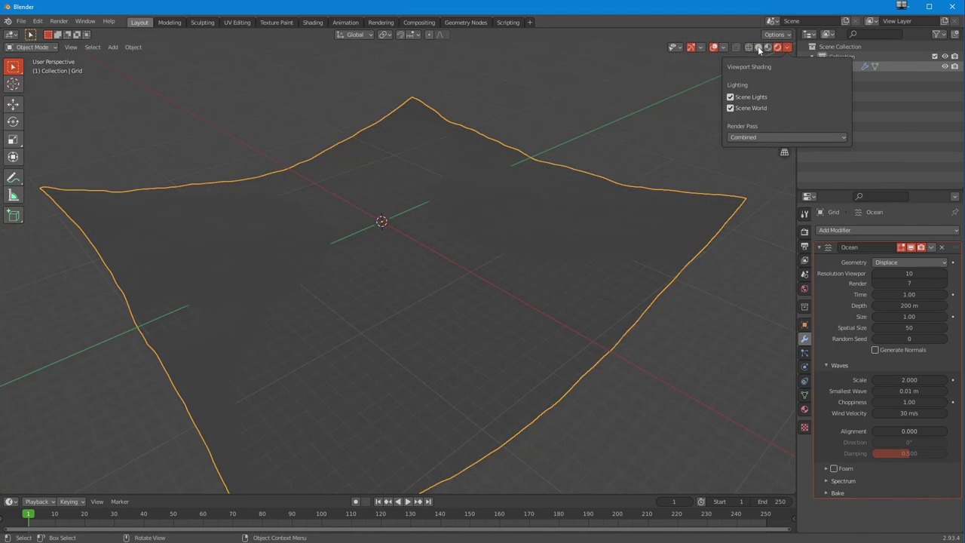
click(759, 47)
click(788, 47)
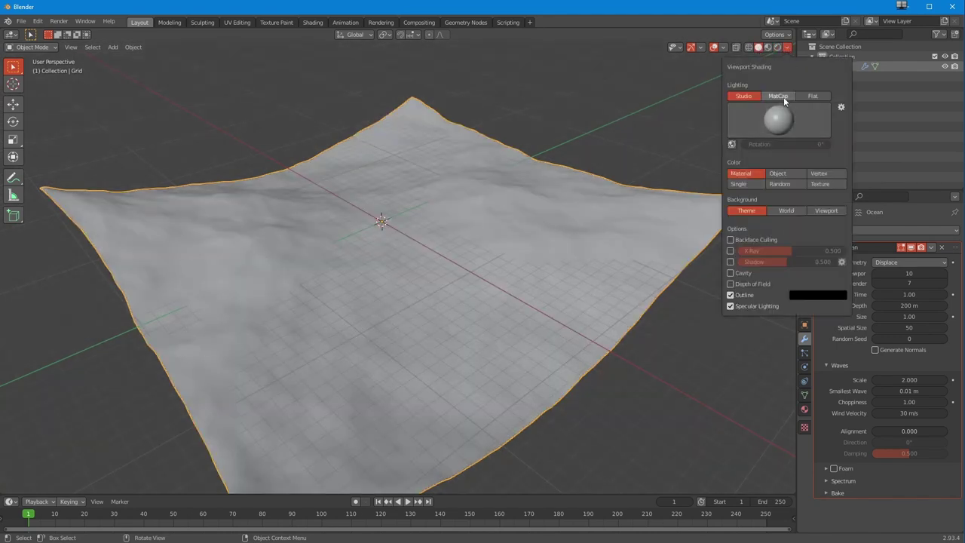
click(780, 96)
click(781, 119)
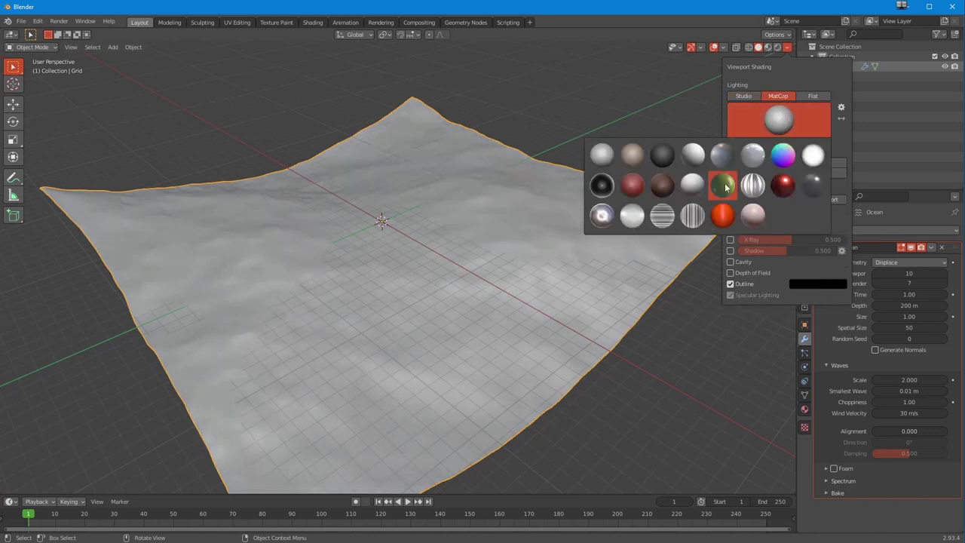
click(602, 216)
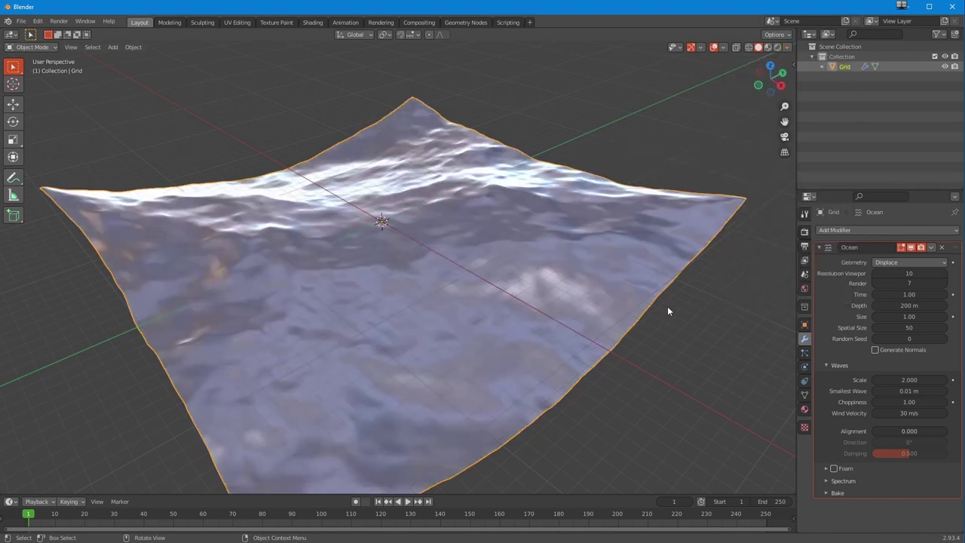
mouse_move(667, 302)
middle_down()
mouse_move(474, 256)
mouse_move(505, 267)
mouse_move(492, 280)
mouse_move(474, 265)
mouse_move(475, 277)
mouse_move(474, 251)
mouse_move(482, 259)
middle_up()
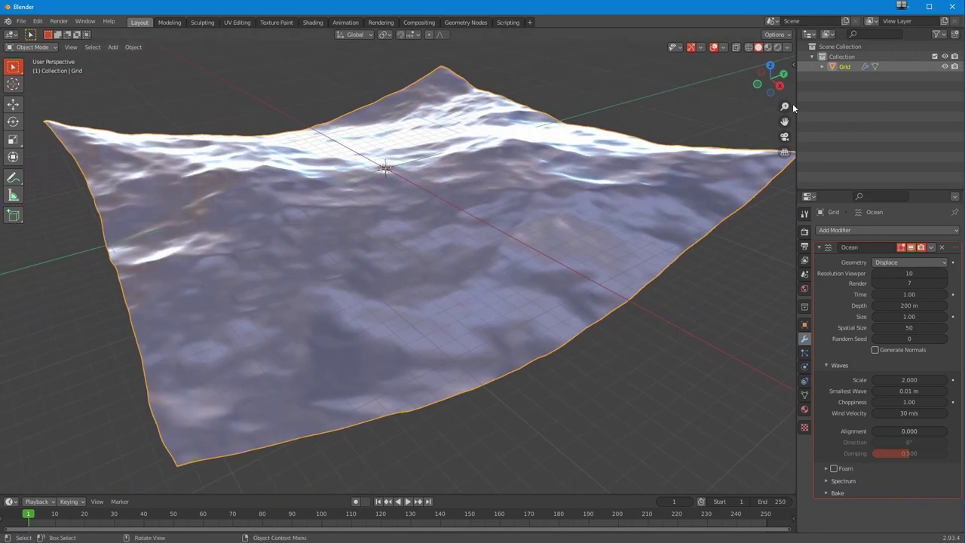
Enable World-space cavity shading with Ridge and Valley raised to 2.500
click(788, 47)
click(731, 262)
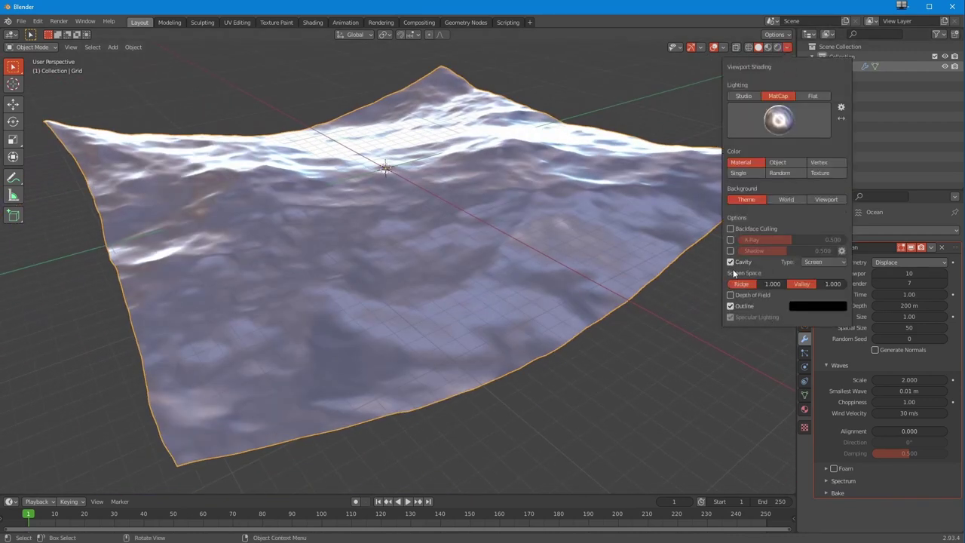
drag(788, 282, 816, 281)
click(821, 262)
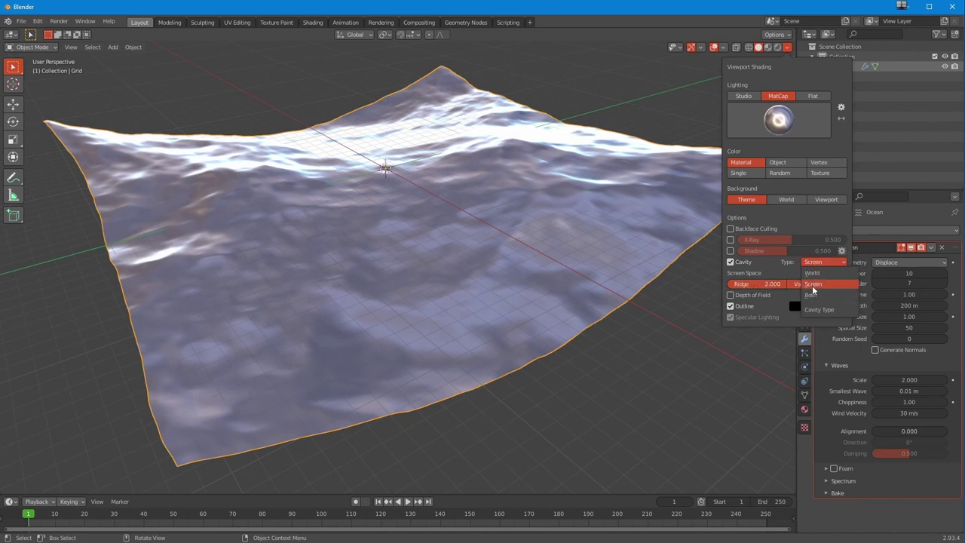
click(813, 288)
click(823, 261)
click(812, 274)
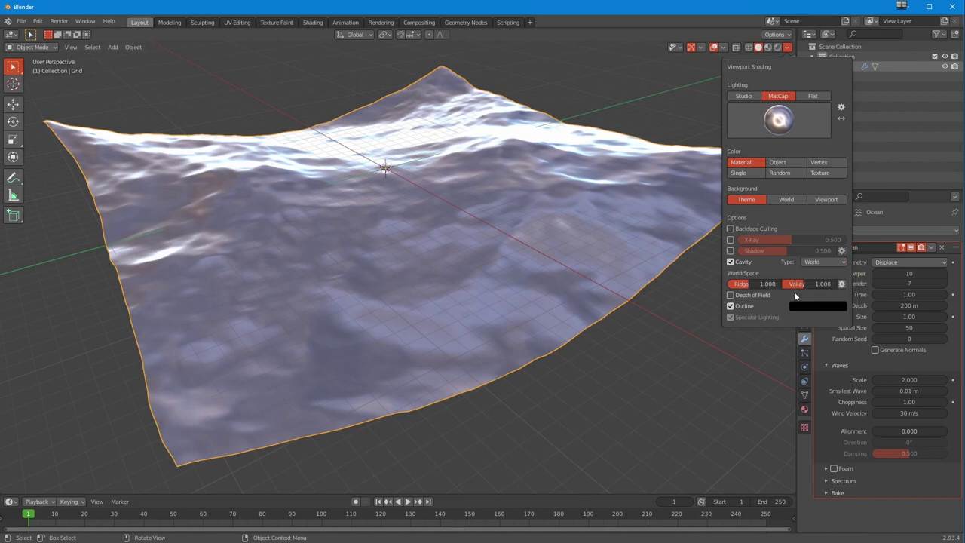
drag(754, 284, 778, 283)
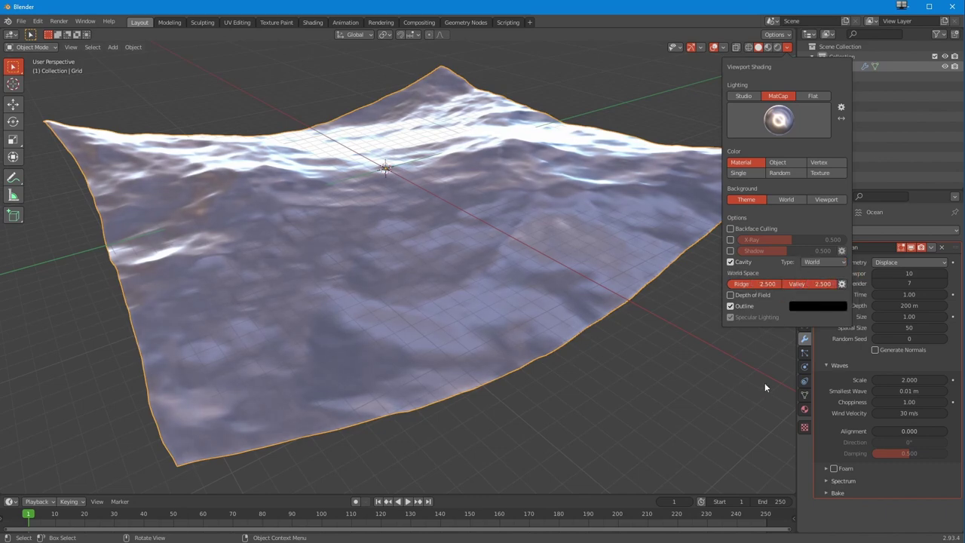
middle_drag(350, 282, 338, 326)
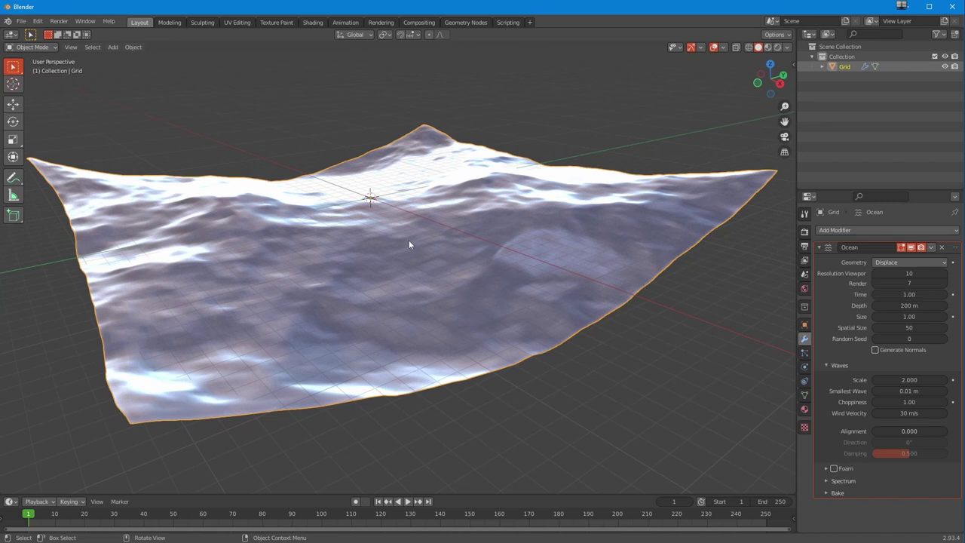
middle_drag(409, 246, 414, 289)
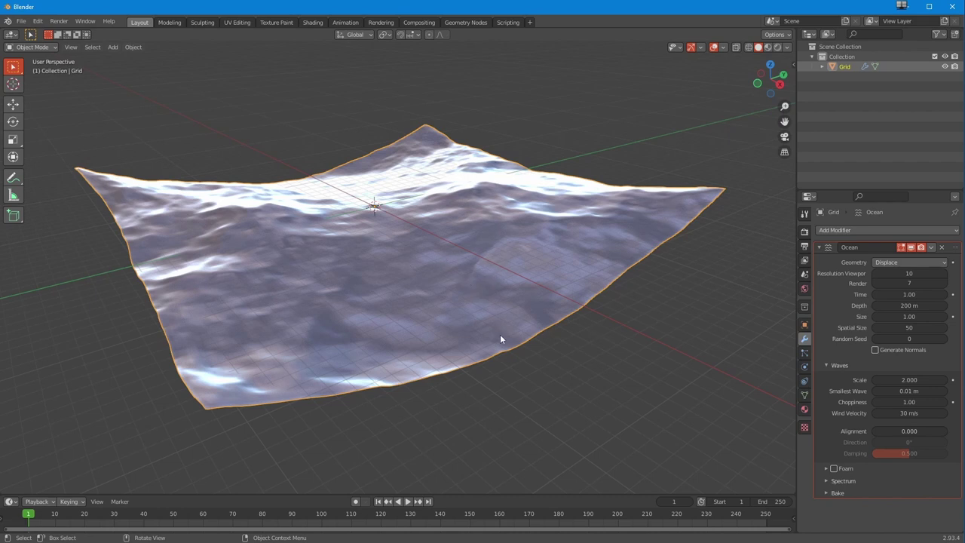
Set the animation's end frame to 126
click(763, 501)
text(12)
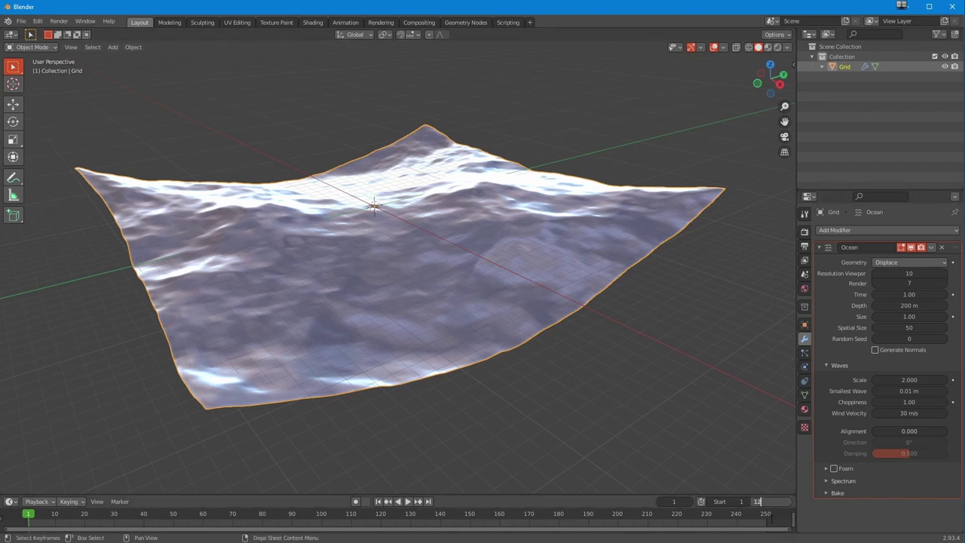
text(6)
key(Return)
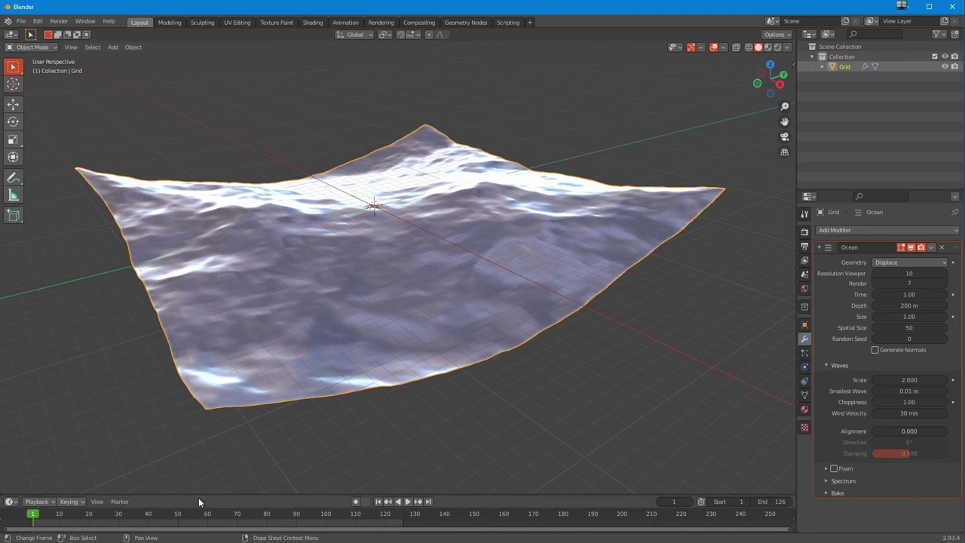
drag(196, 494, 189, 417)
middle_drag(183, 477, 320, 516)
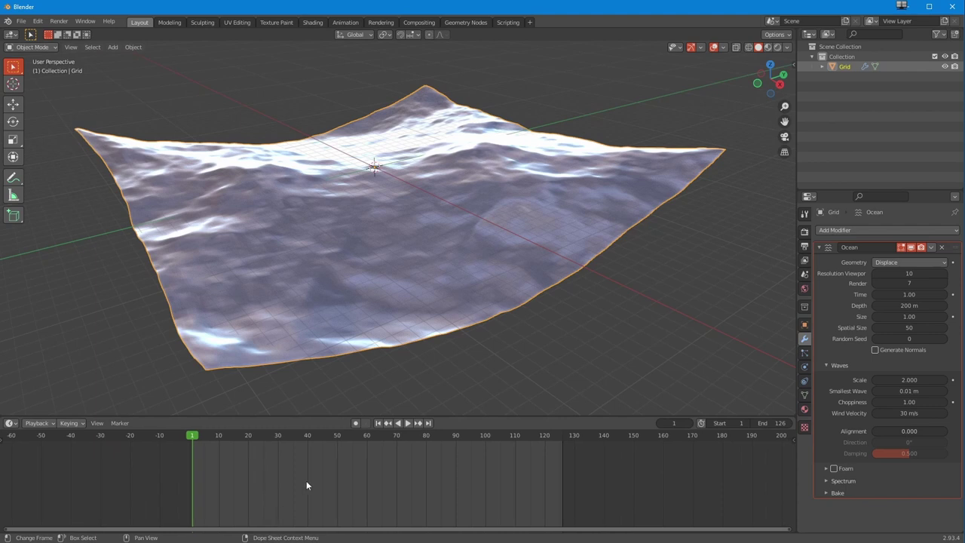
drag(334, 416, 336, 478)
mouse_move(367, 511)
ctrl+middle_down()
mouse_move(407, 511)
mouse_move(376, 511)
ctrl+middle_up()
drag(331, 477, 330, 484)
Split off a Dope Sheet editor below the ocean viewport
drag(4, 481, 3, 327)
click(11, 331)
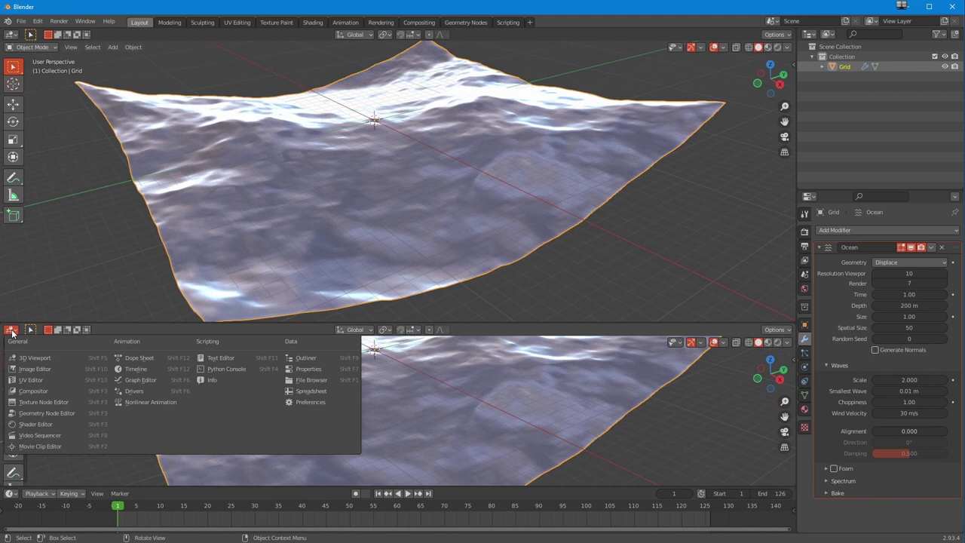
click(136, 357)
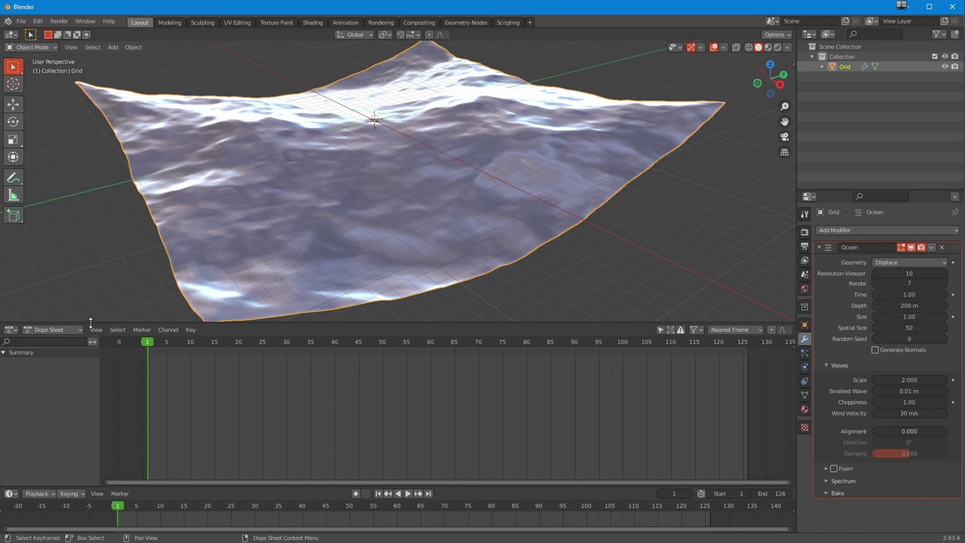
drag(91, 322, 89, 352)
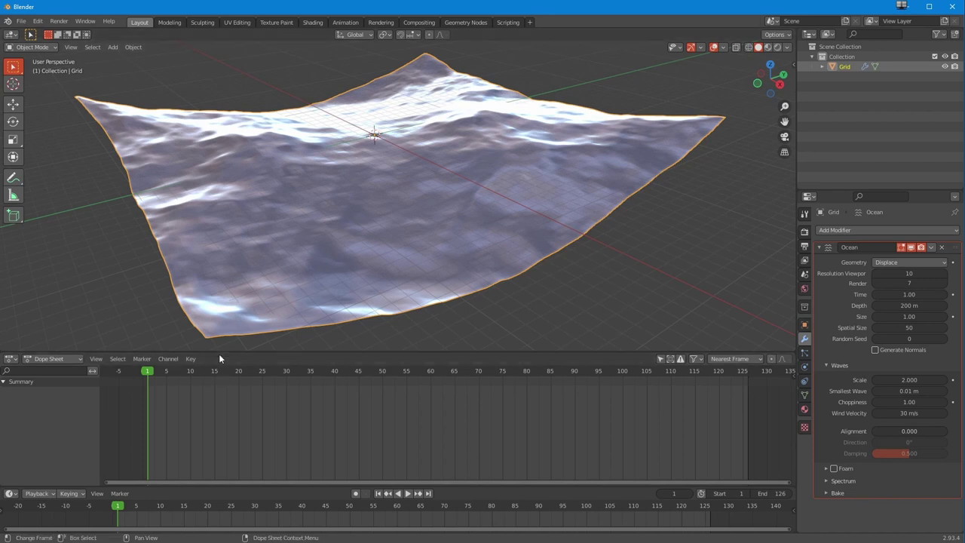
key(ctrl+Tab)
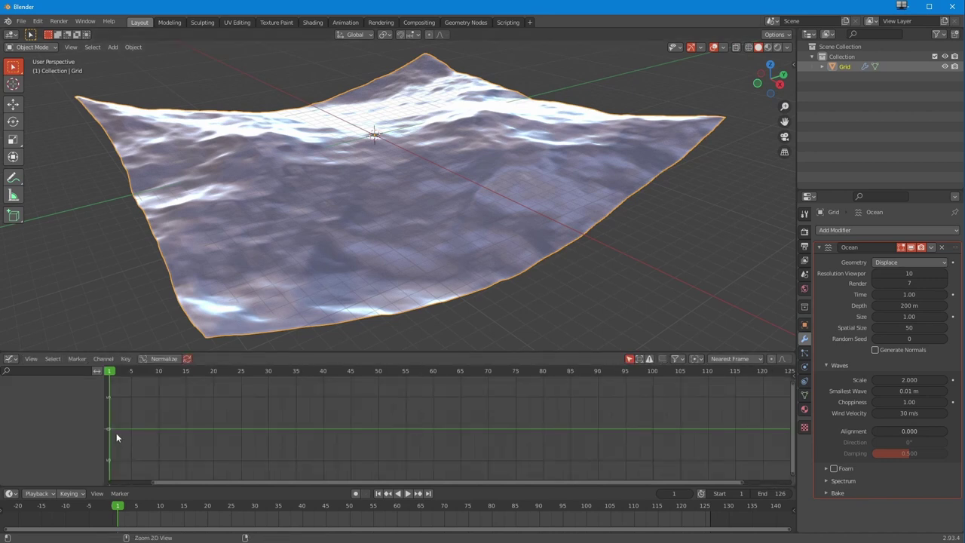
key(ctrl+Tab)
key(ctrl+Tab)
key(ctrl+Tab)
key(ctrl+Tab)
key(ctrl+Tab)
key(ctrl+Tab)
key(ctrl+Tab)
key(ctrl+Tab)
key(ctrl+Tab)
key(ctrl+Tab)
key(ctrl+Tab)
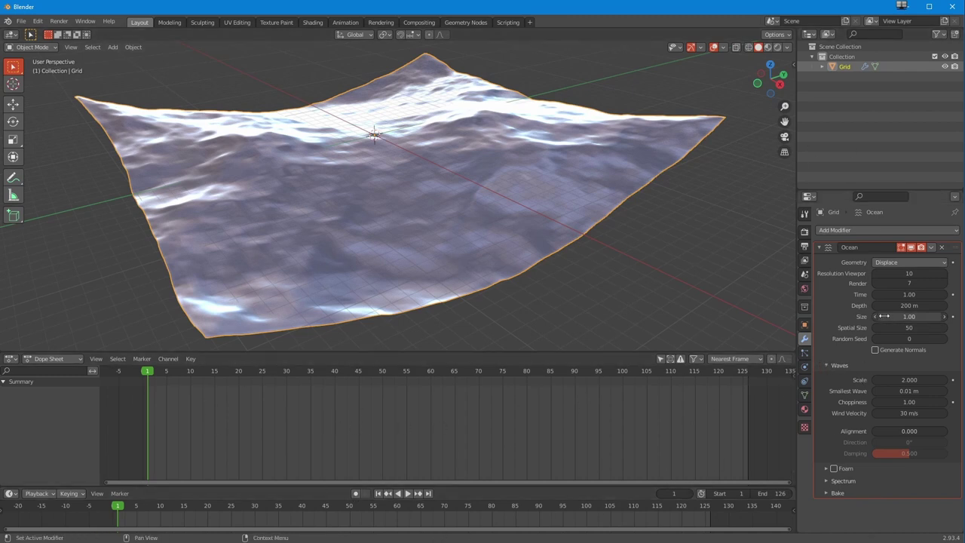
Set the Ocean Time to 4.00 and keyframe it on frame 1
click(897, 294)
text(1.0)
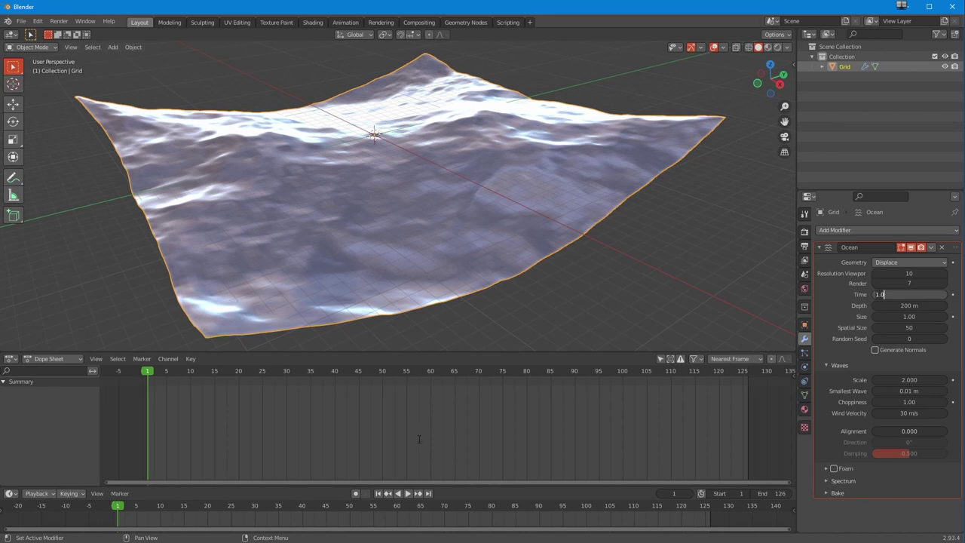
key(Return)
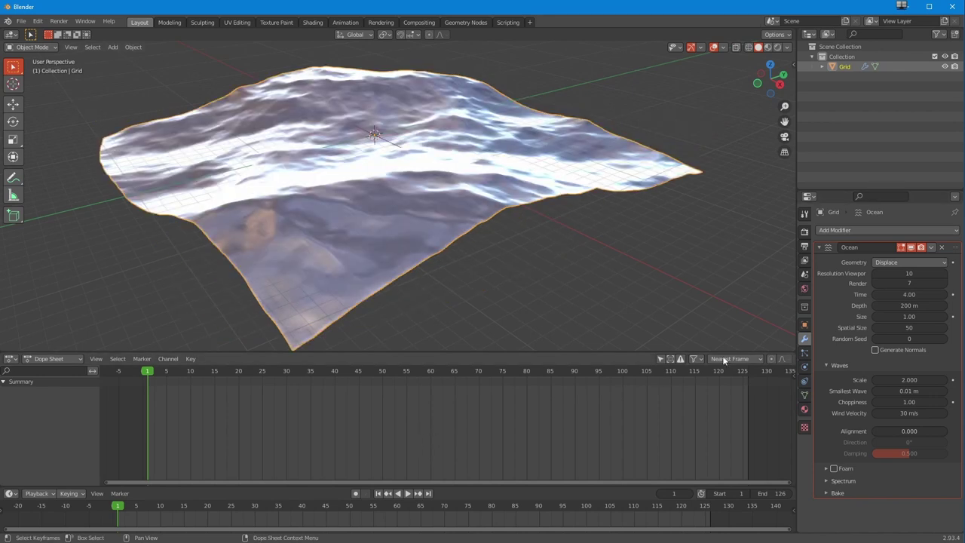
right_click(897, 295)
click(867, 296)
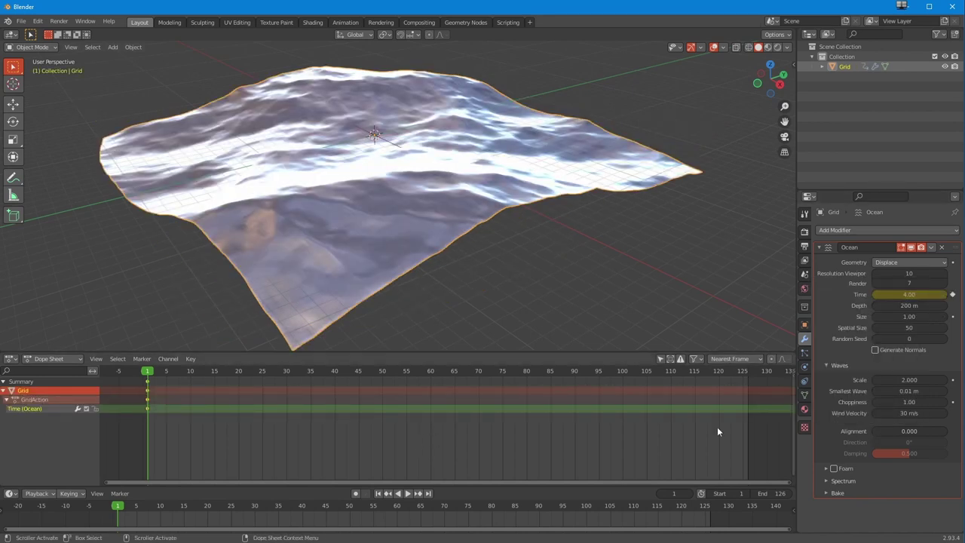
On frame 126, set the Ocean Time to 8.00 and keyframe it
drag(116, 373, 746, 428)
key(space)
double_click(909, 294)
text(8)
key(Return)
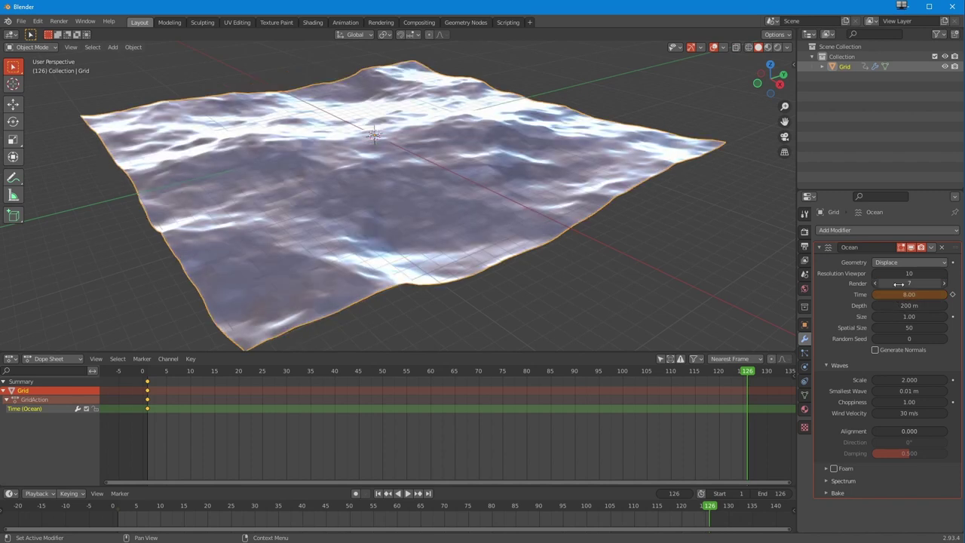
click(953, 294)
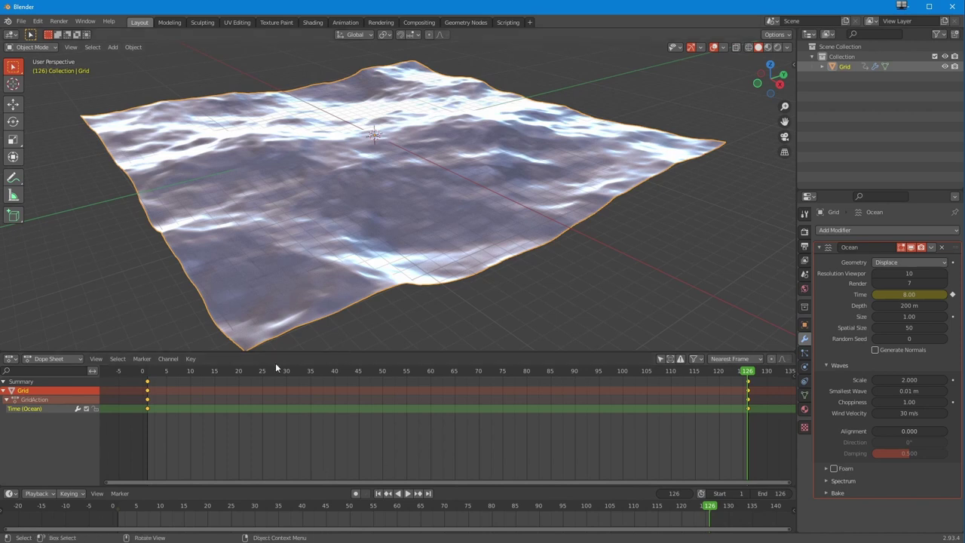
Play the animation from frame 1 to check the waves
click(378, 493)
click(411, 494)
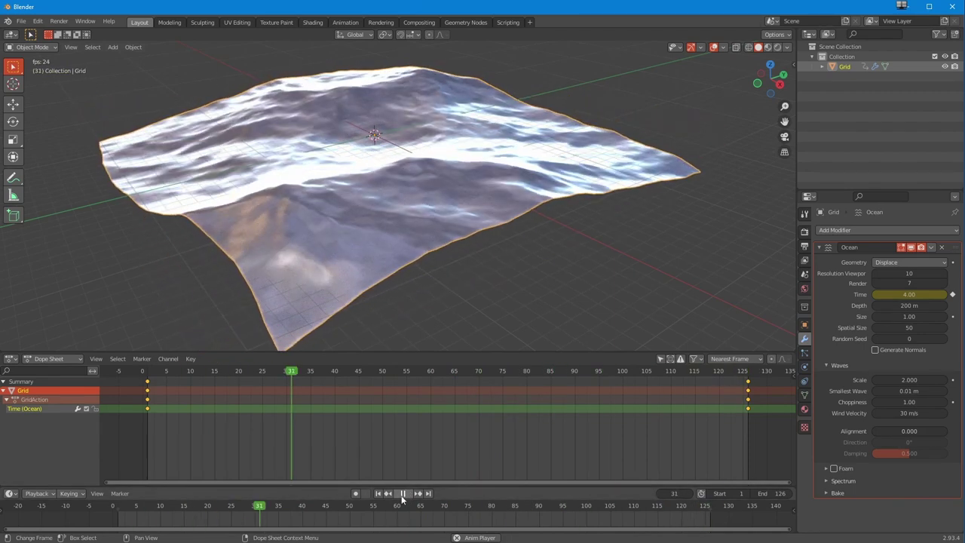
click(406, 493)
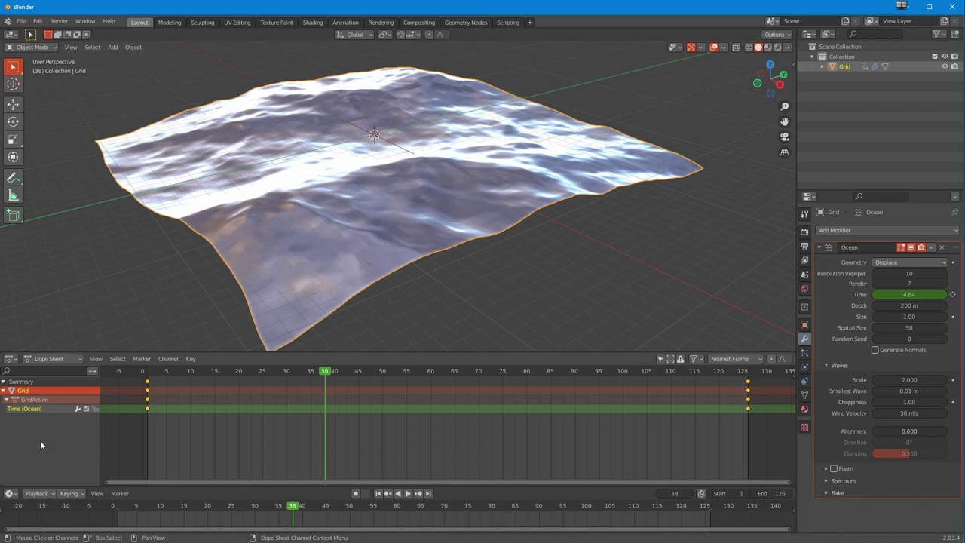
Set the Ocean Time keyframes to Linear interpolation in the Graph Editor
key(ctrl+Tab)
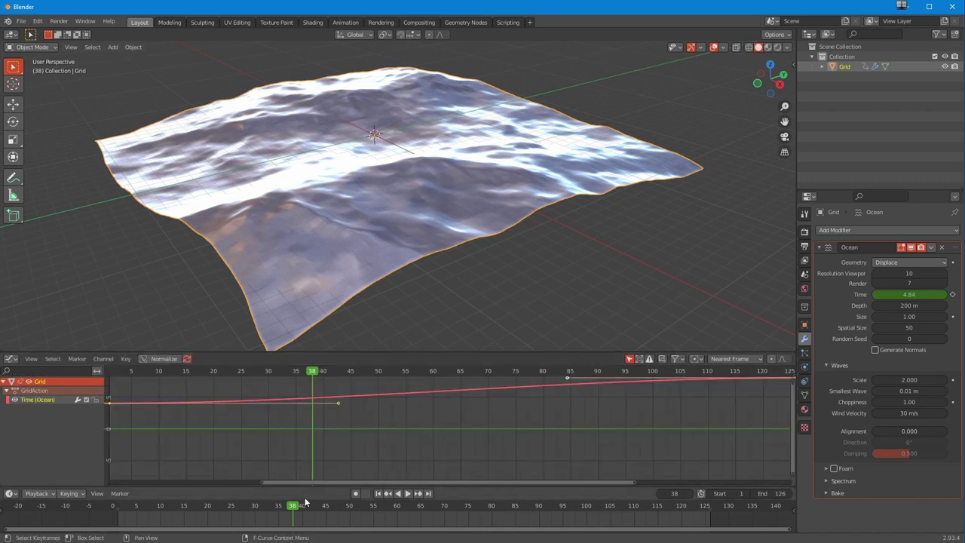
key(Home)
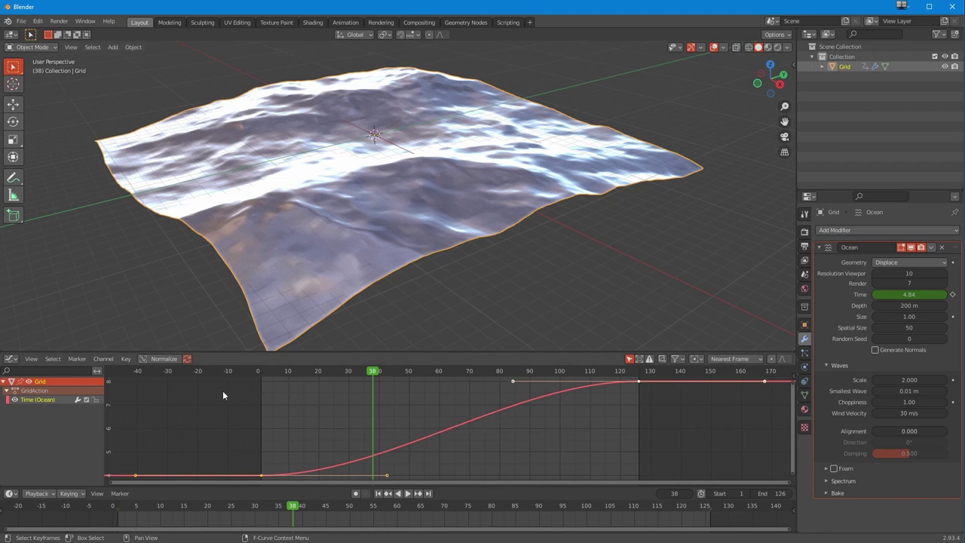
key(t)
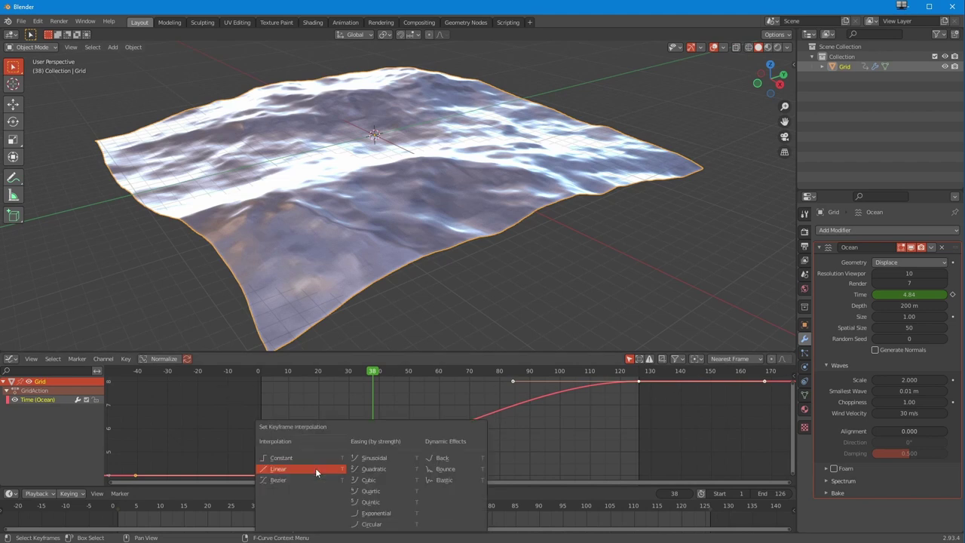
click(288, 469)
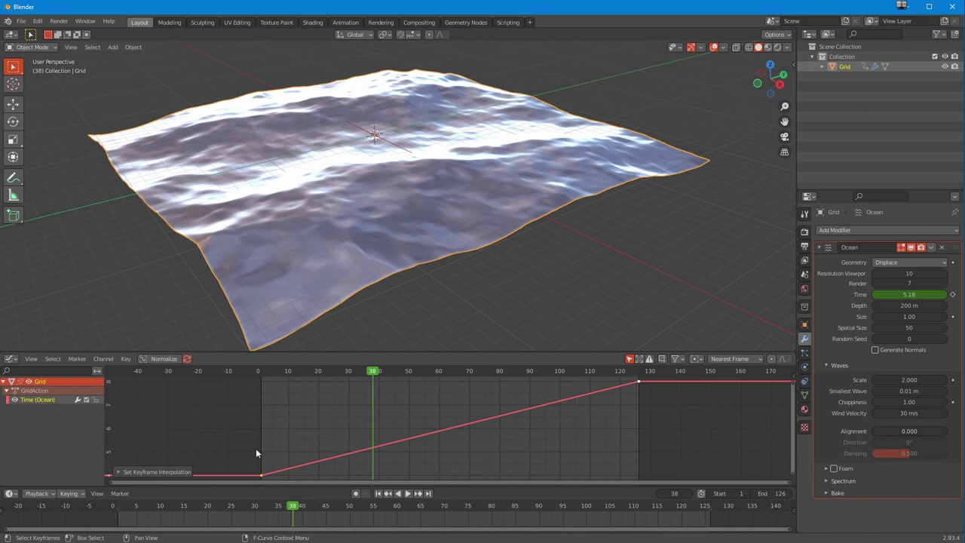
Play back the linear Time animation, then move to frame 126
click(378, 493)
click(407, 494)
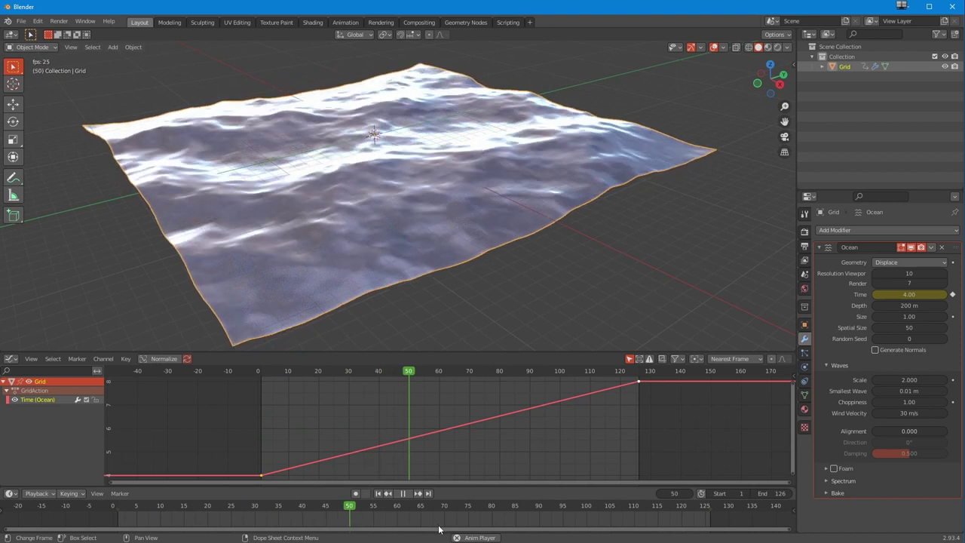
click(402, 494)
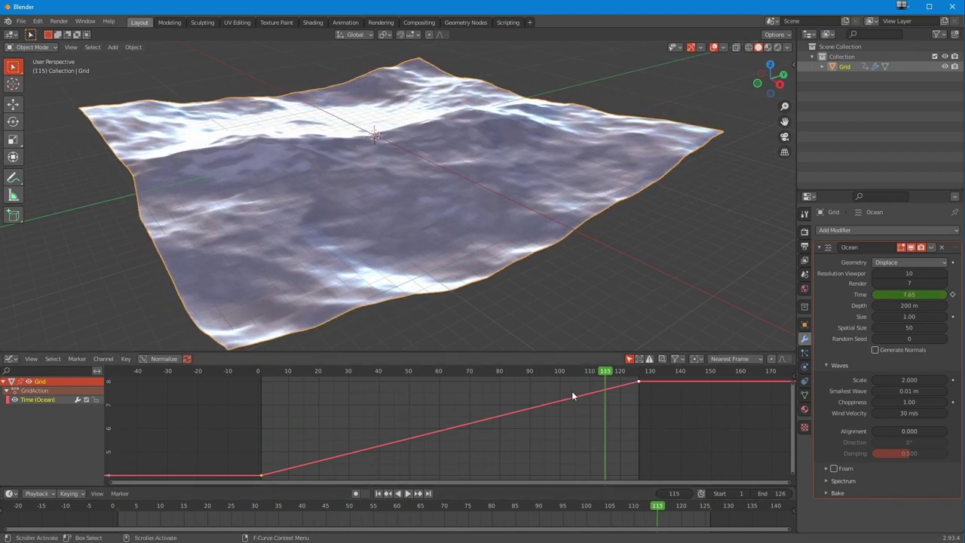
drag(626, 413, 641, 397)
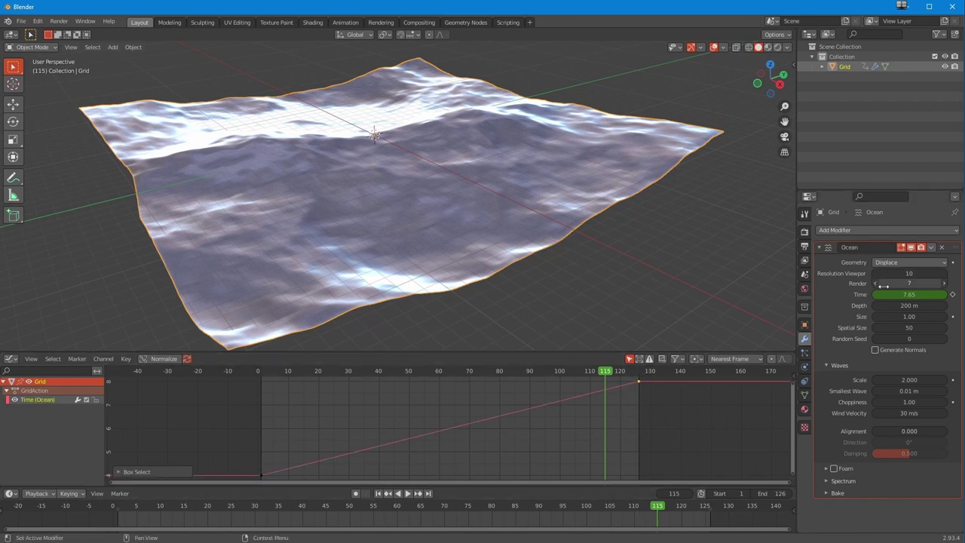
drag(658, 512, 709, 522)
click(713, 512)
Set the Ocean Time to 12 on frame 126 and replay from frame 1
double_click(909, 295)
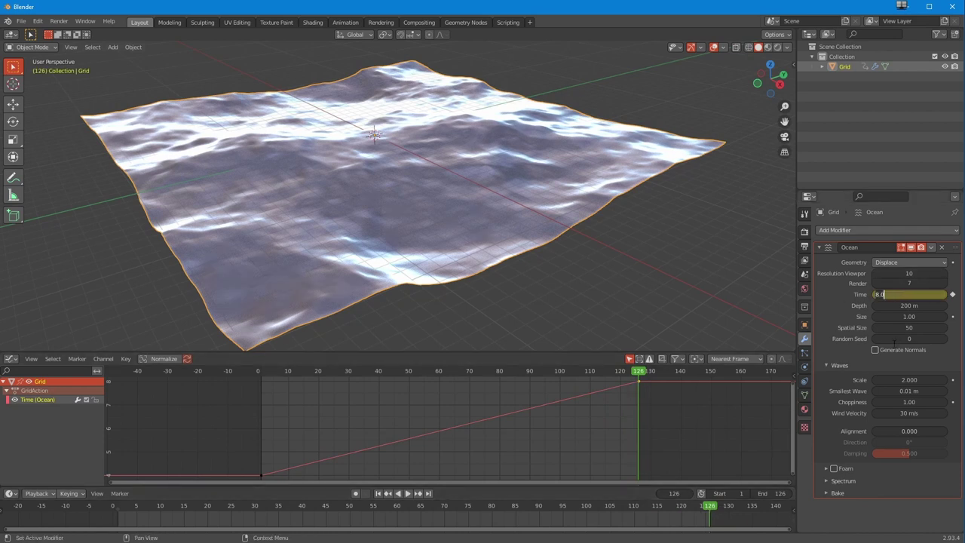
text(12)
key(Return)
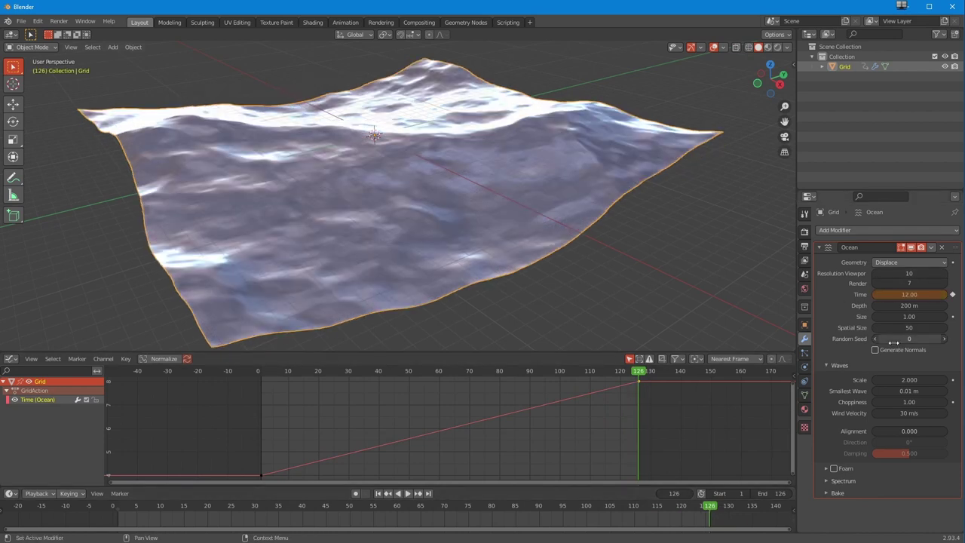
double_click(893, 341)
click(377, 493)
click(407, 493)
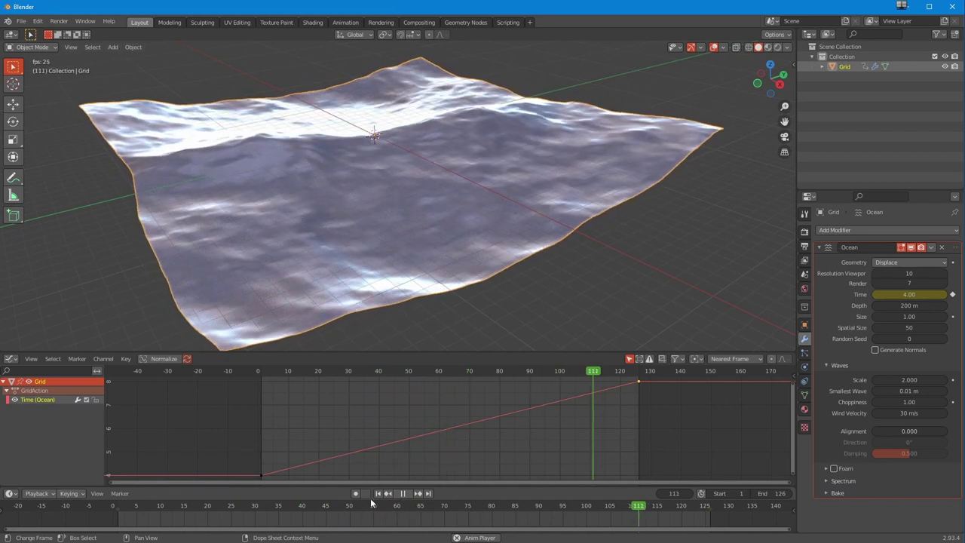
key(Escape)
Replace the frame 126 Time keyframe with 12 and play the loop back
click(429, 494)
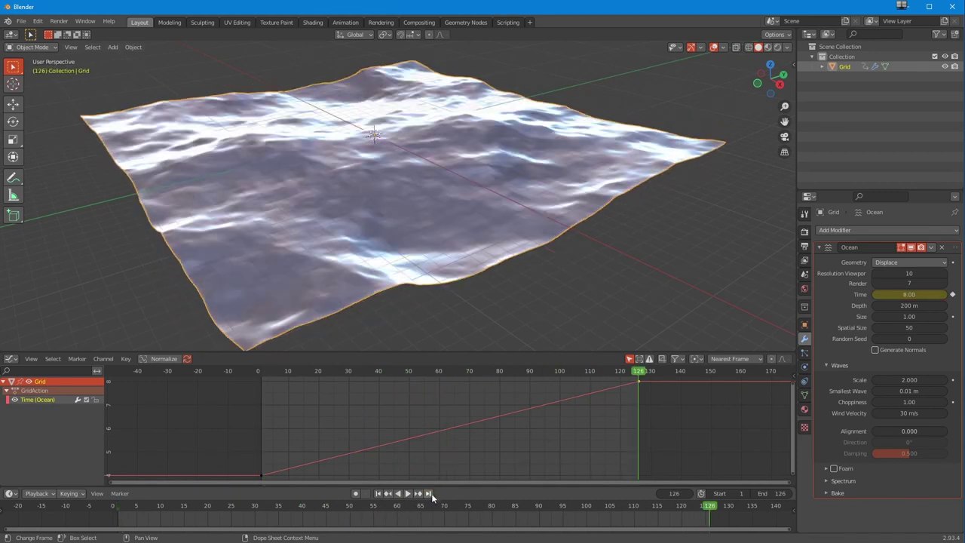
double_click(909, 295)
text(12)
key(Return)
right_click(906, 298)
click(908, 292)
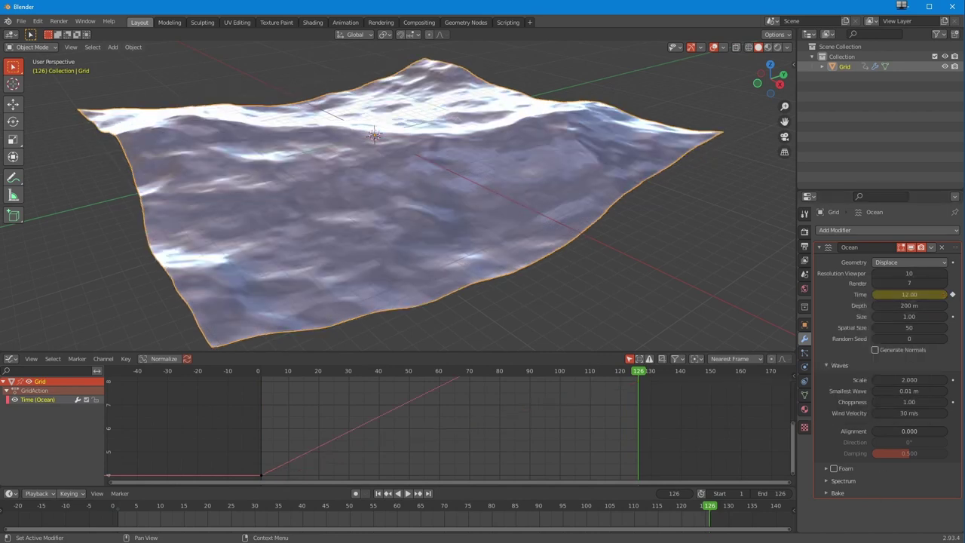
click(378, 493)
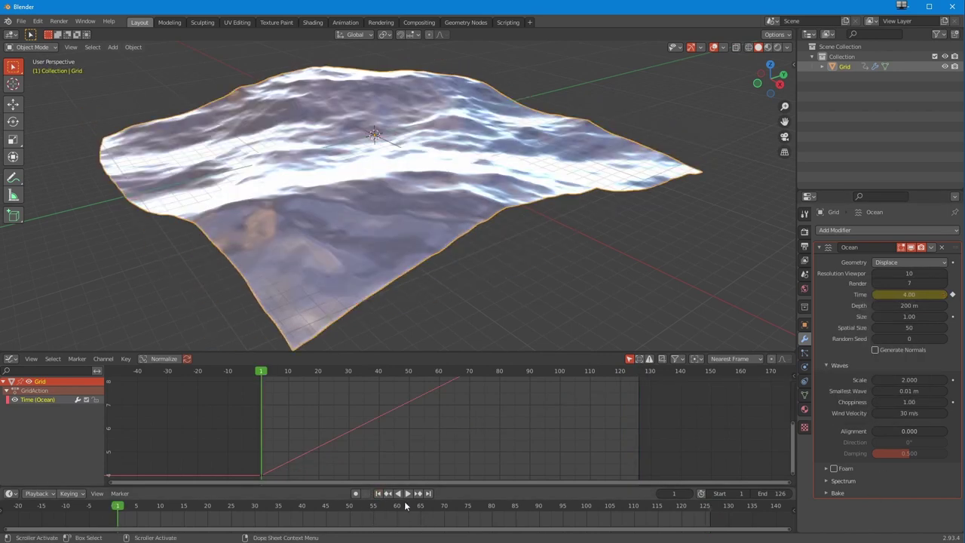
click(407, 493)
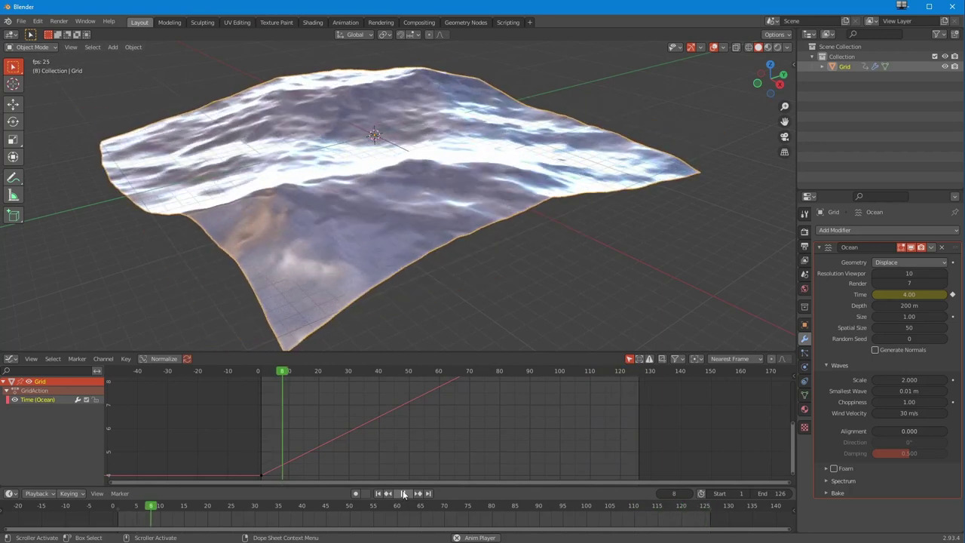
click(403, 493)
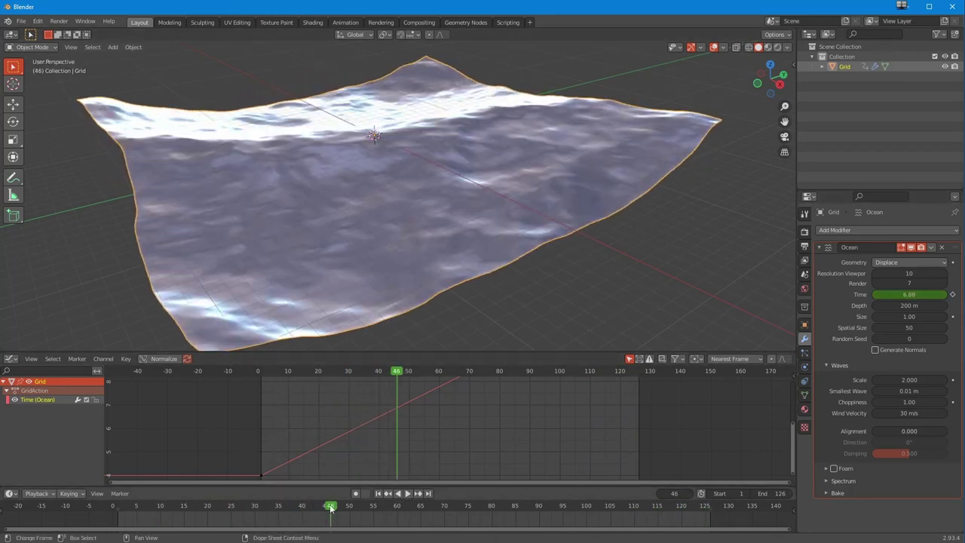
Replace the frame 126 Time keyframe with 11 and play the animation back
drag(330, 511, 709, 513)
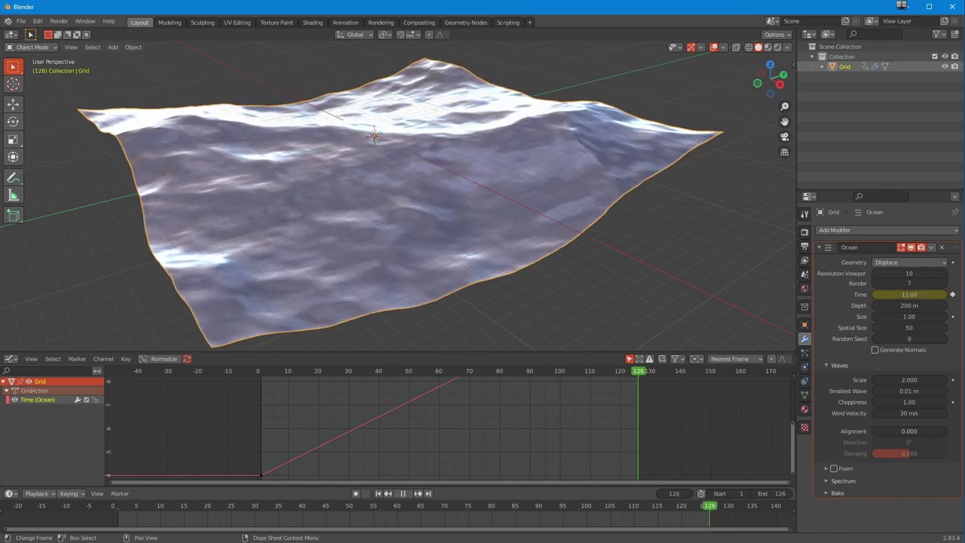
double_click(909, 295)
key(Return)
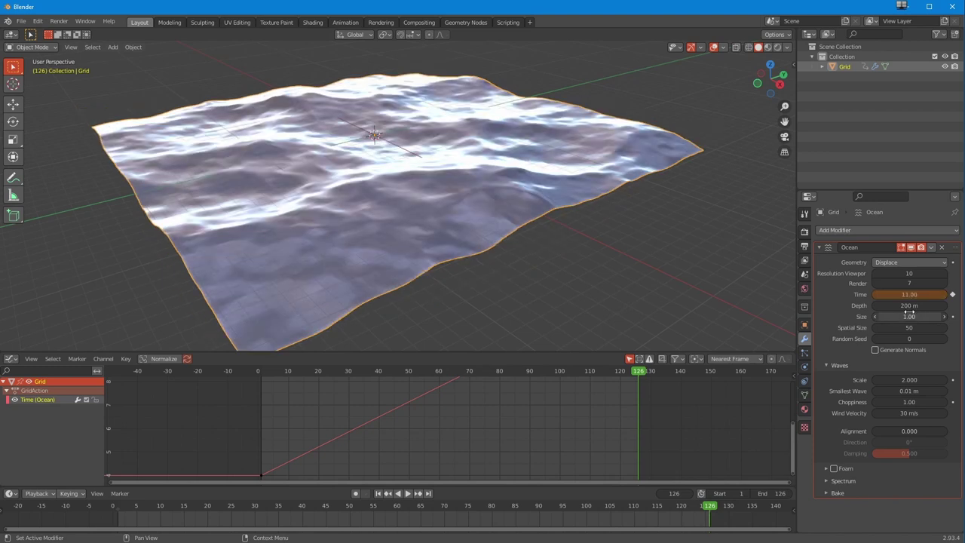
right_click(904, 294)
click(904, 294)
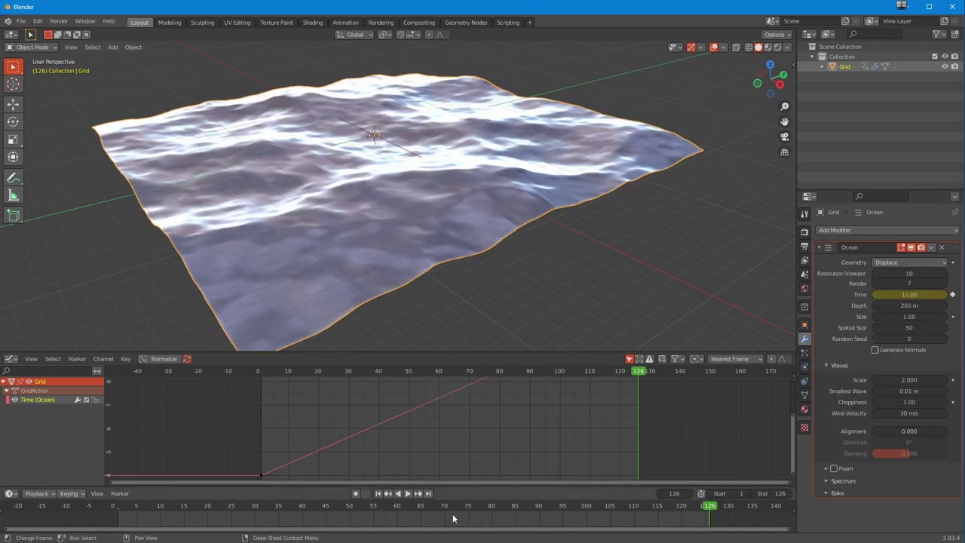
click(378, 493)
click(408, 494)
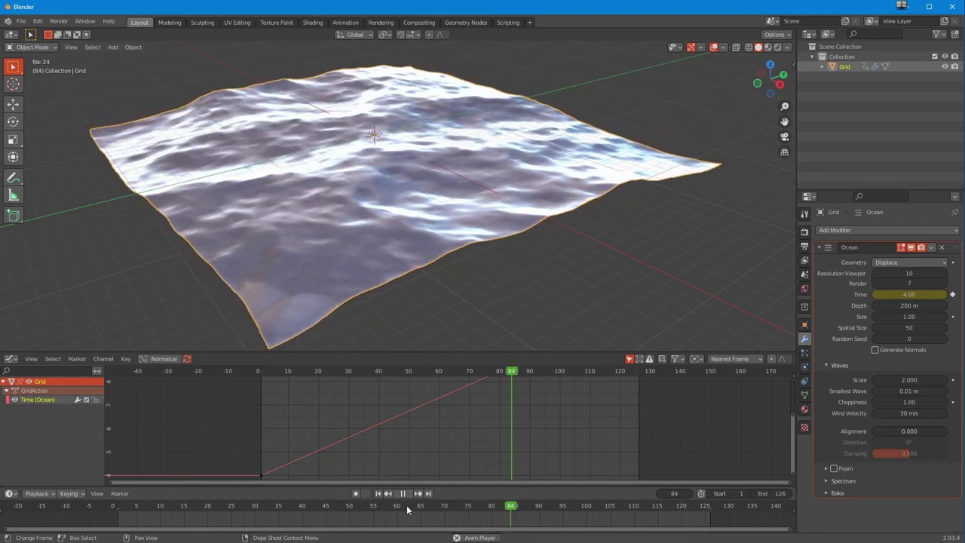
click(404, 493)
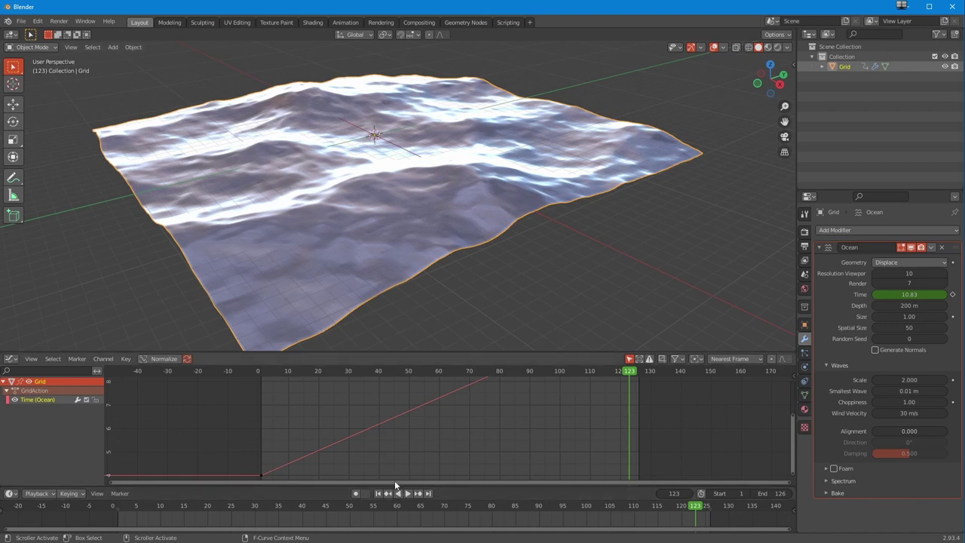
Briefly play from frame 1, deselect the Time keys, and show the Graph Editor sidebar
click(262, 373)
key(space)
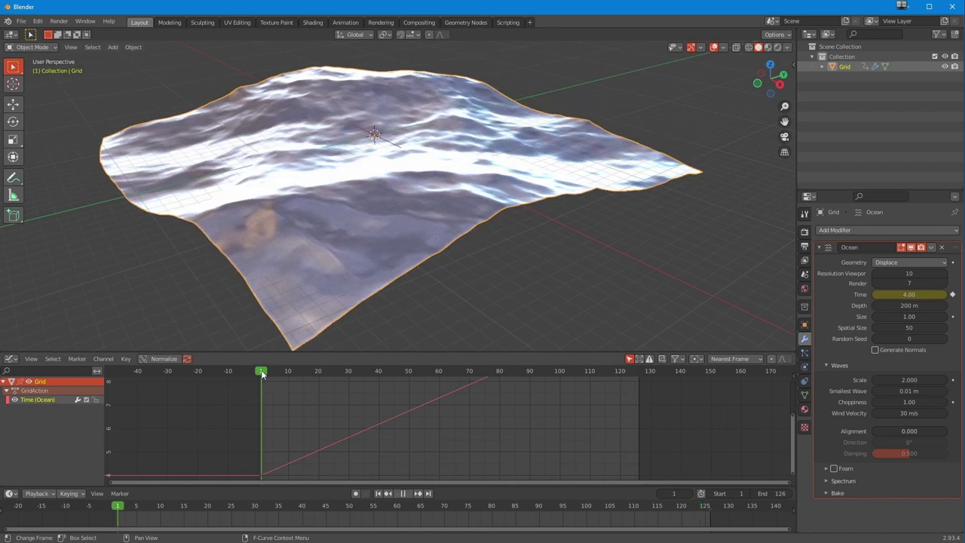
key(space)
drag(271, 422, 317, 452)
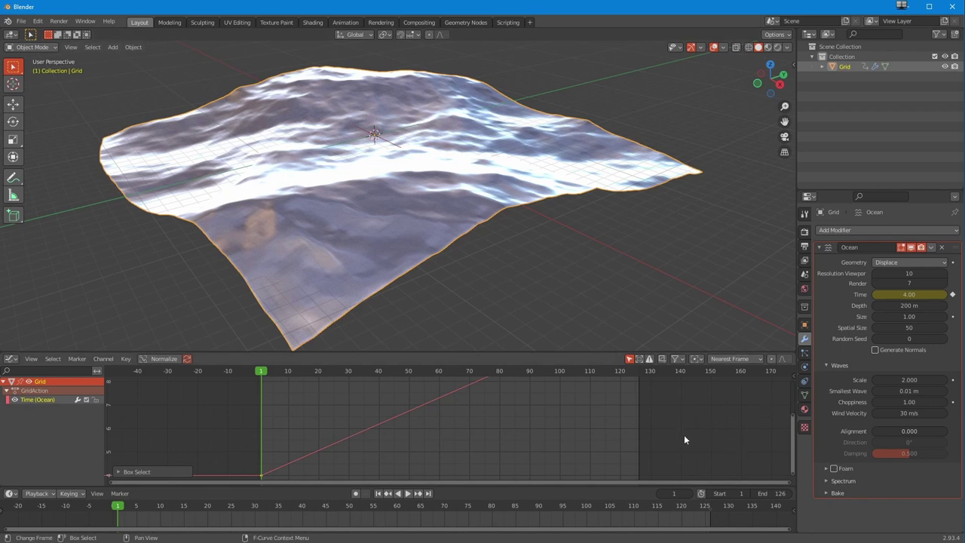
key(n)
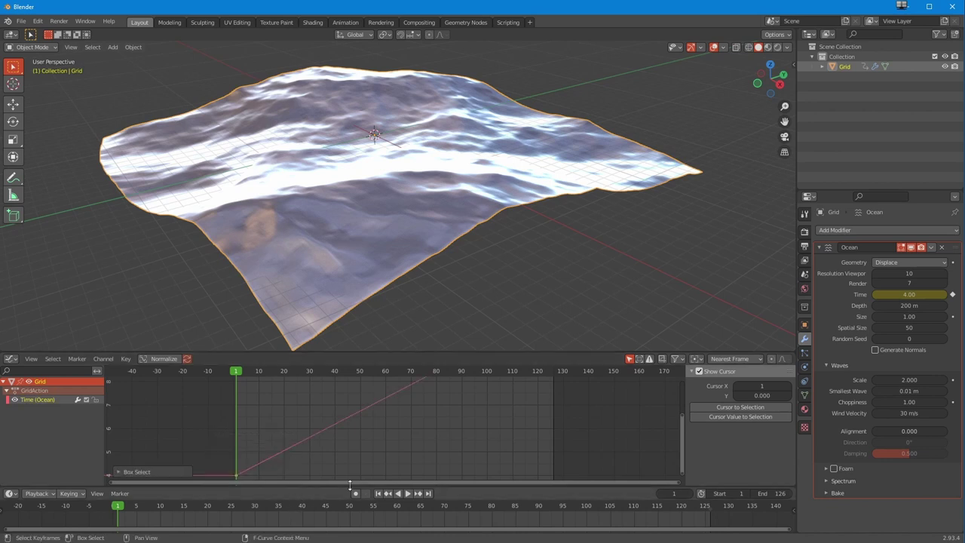
Frame the Time curve with View Selected and Home, selecting only its frame-126 keyframe
ctrl+scroll(381, 479, down, 5)
shift+scroll(405, 425, up, 5)
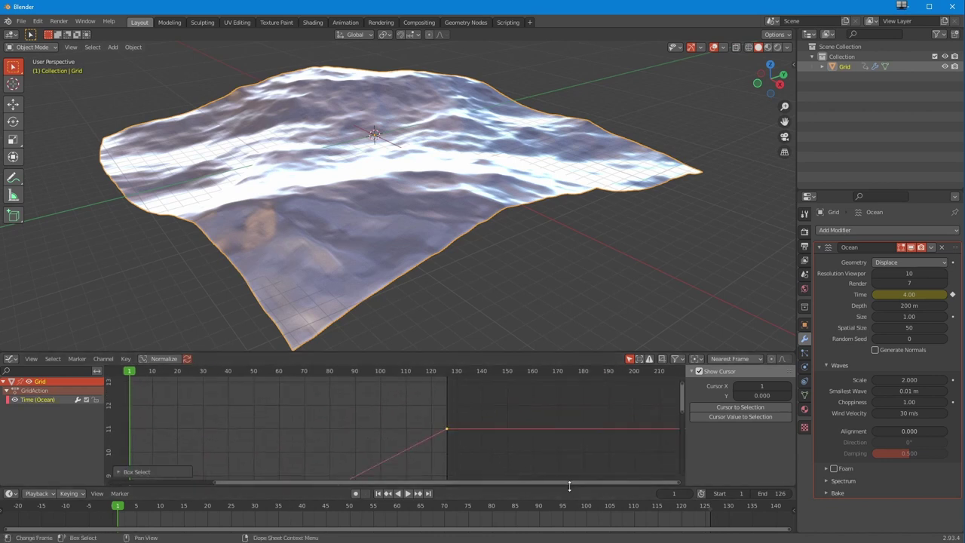
click(447, 371)
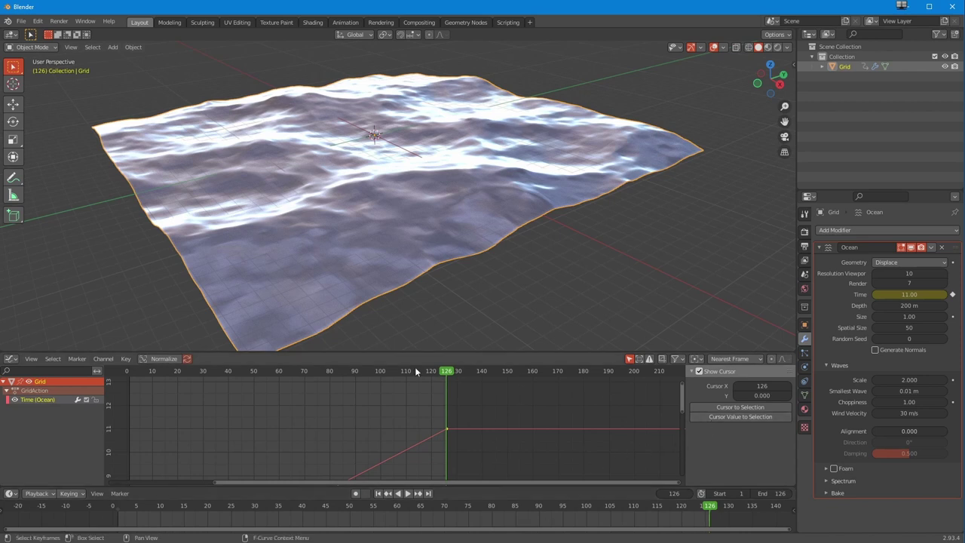
middle_drag(481, 469, 537, 423)
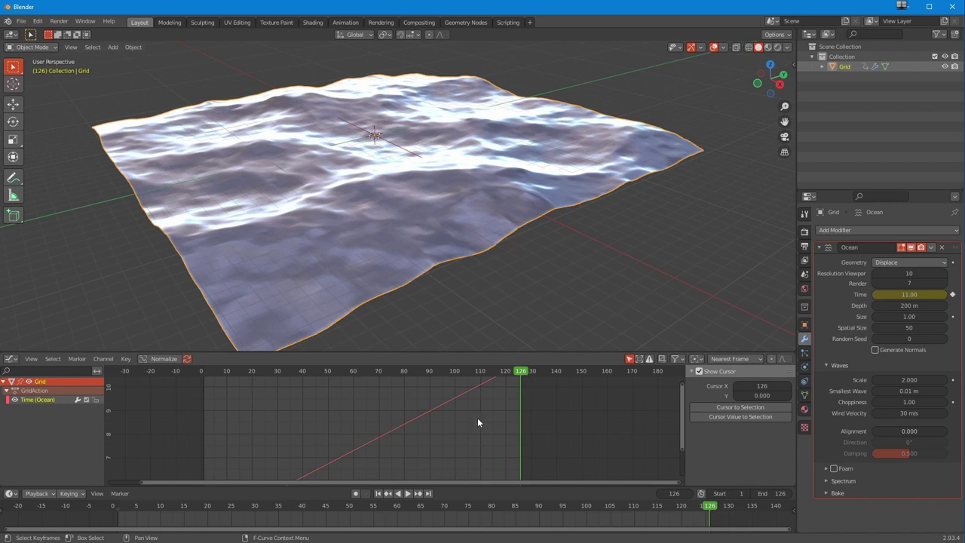
key(KP_Decimal)
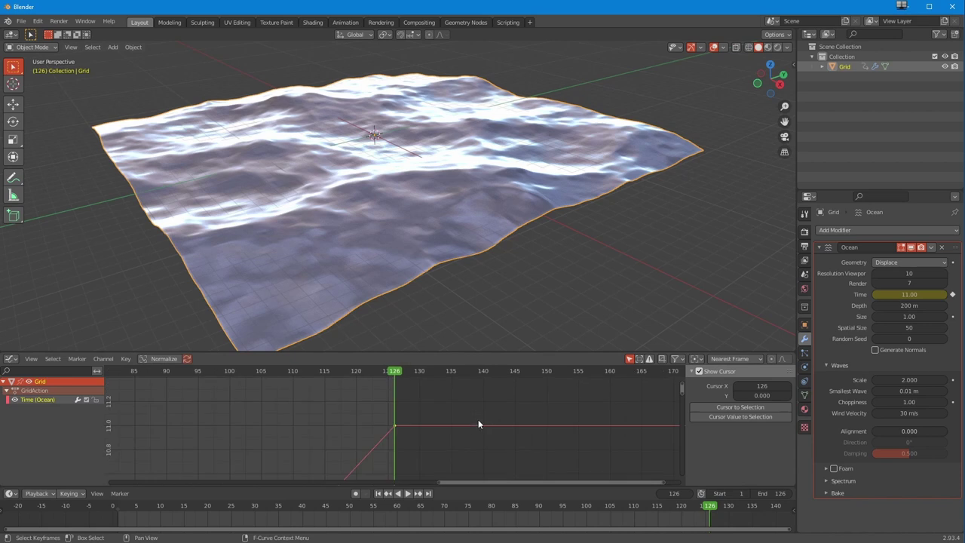
key(Home)
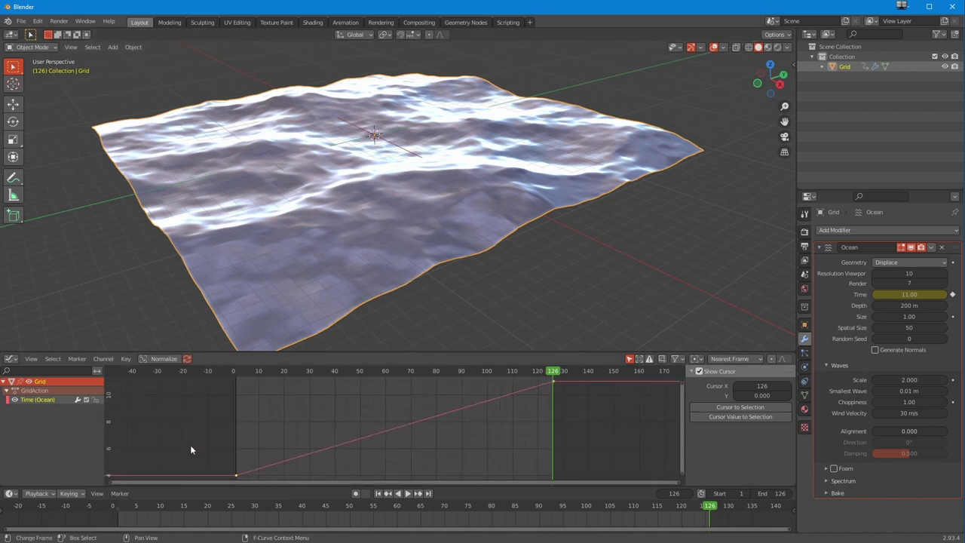
drag(198, 454, 355, 485)
drag(605, 451, 135, 469)
Play and scrub through frames 0–126 to inspect the Time curve's linear ramp
click(547, 373)
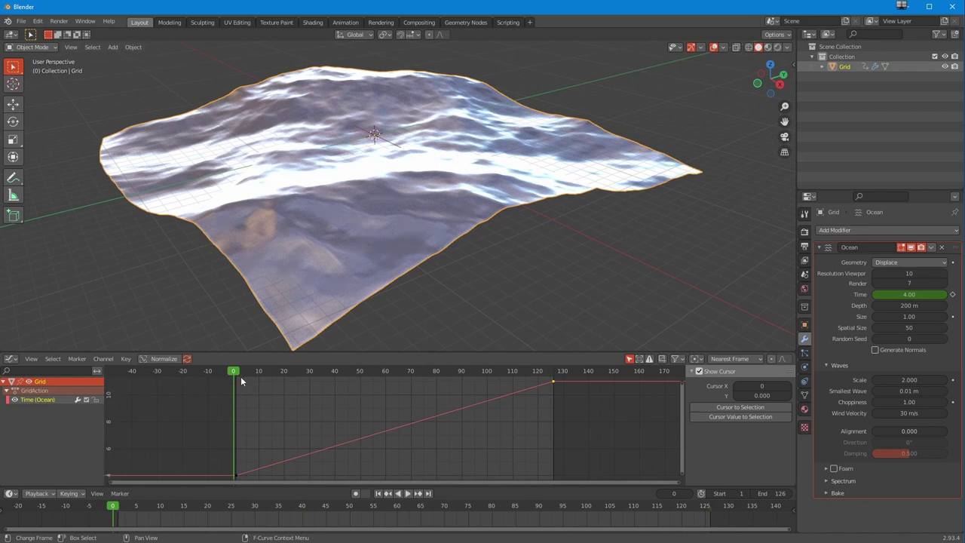
key(space)
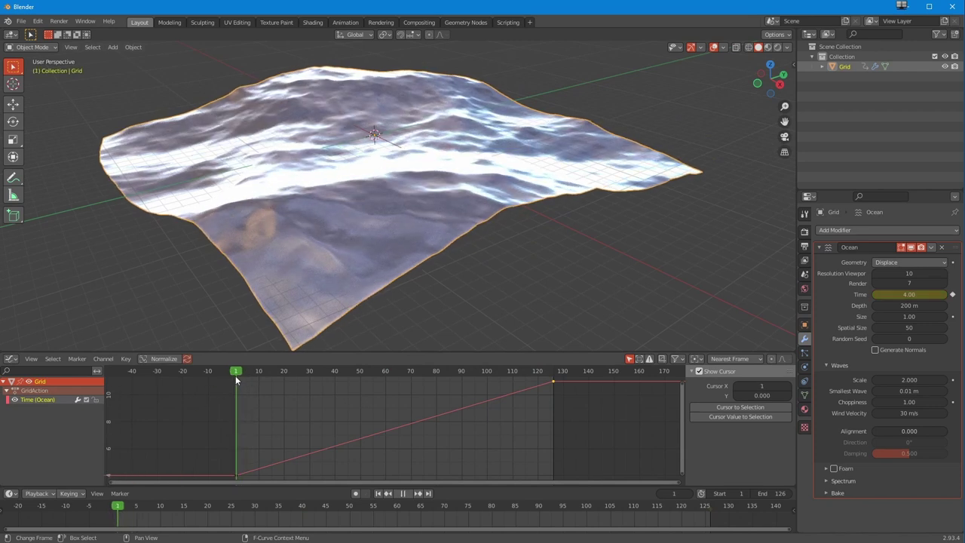
drag(236, 380, 553, 383)
key(space)
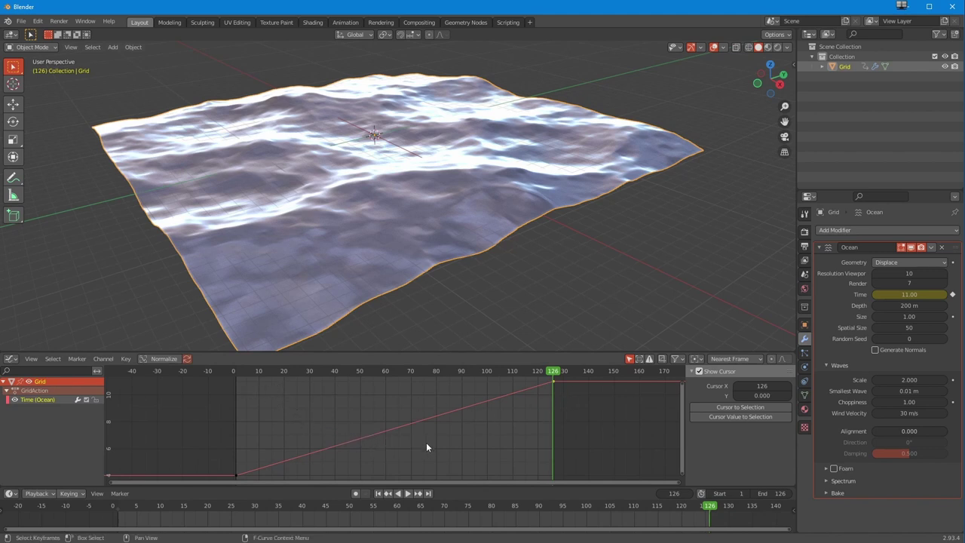
ctrl+middle_drag(427, 445, 475, 431)
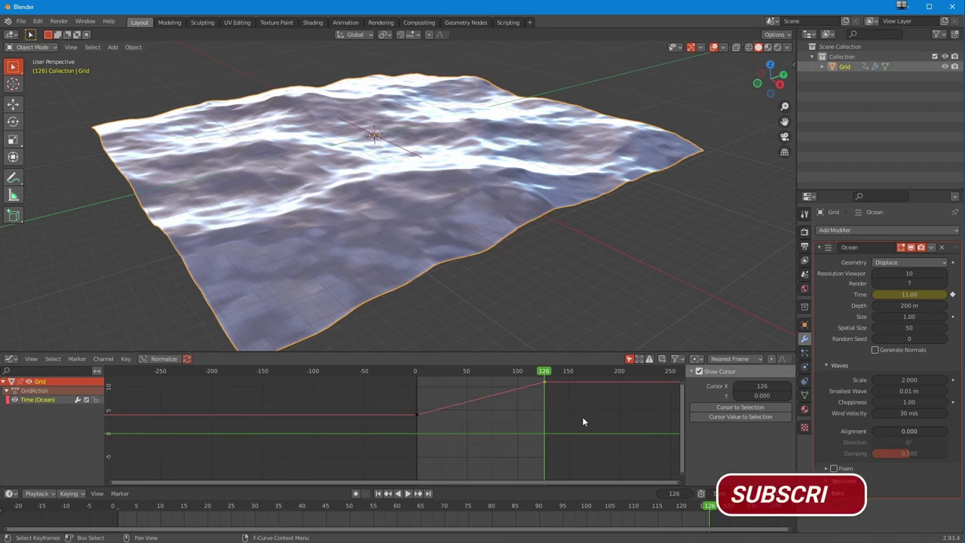
drag(581, 418, 384, 399)
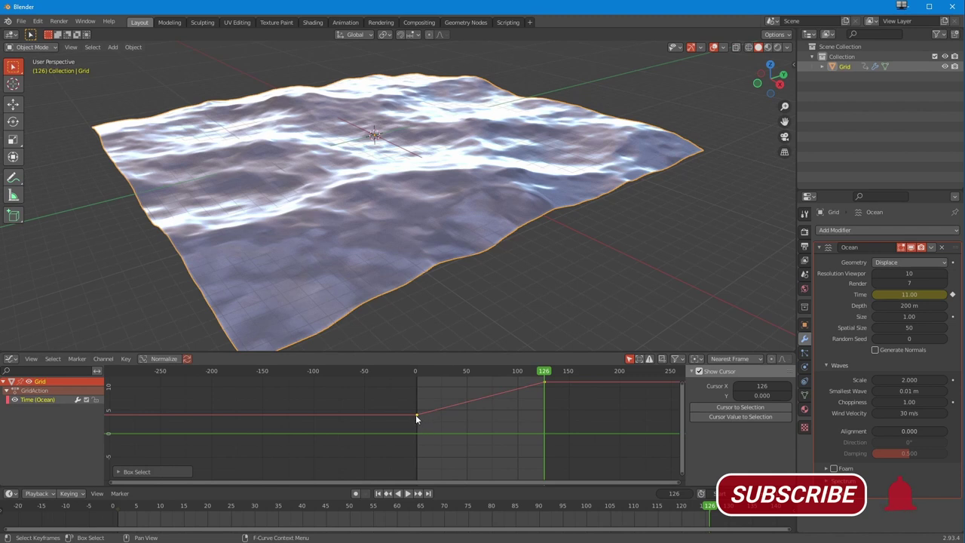
click(416, 414)
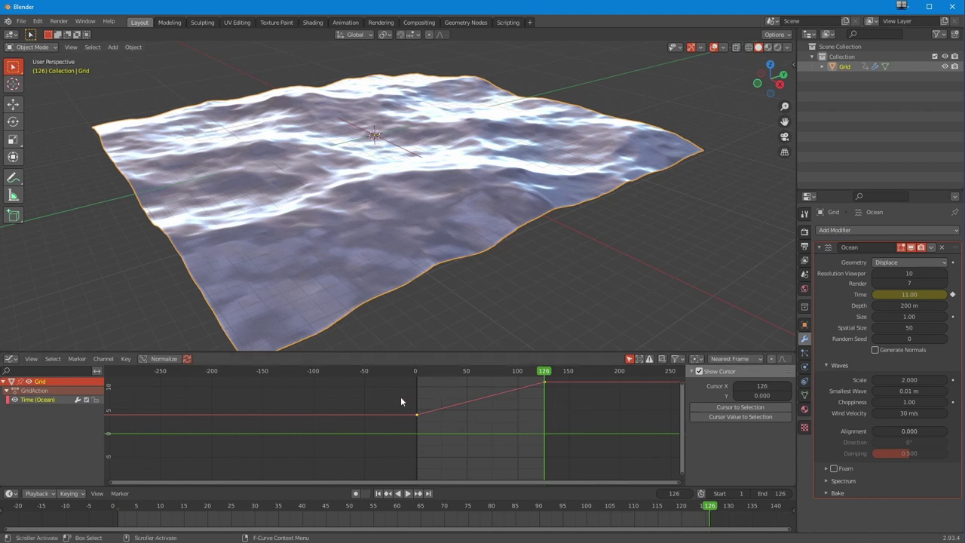
drag(398, 401, 426, 441)
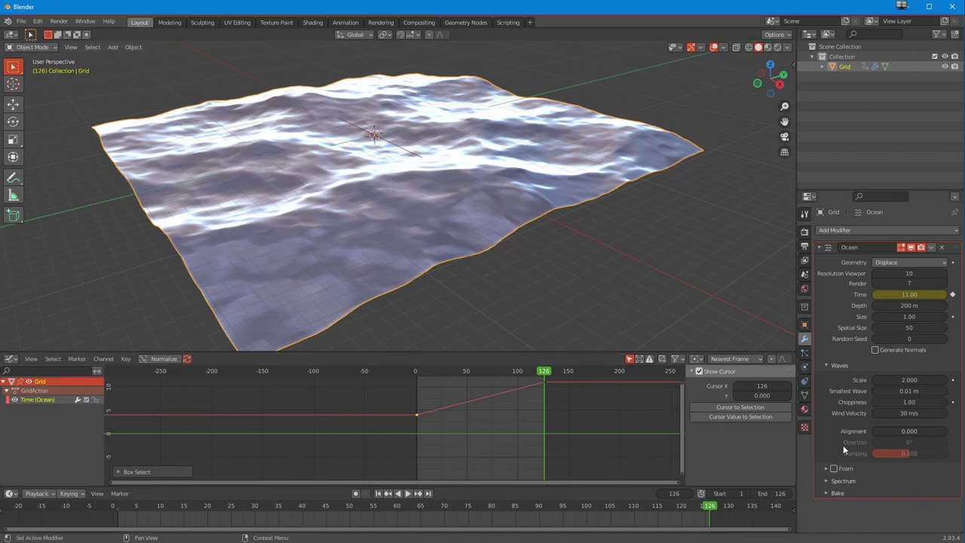
At frame 1, set the Ocean Time to 7 and insert a keyframe
key(shift+Left)
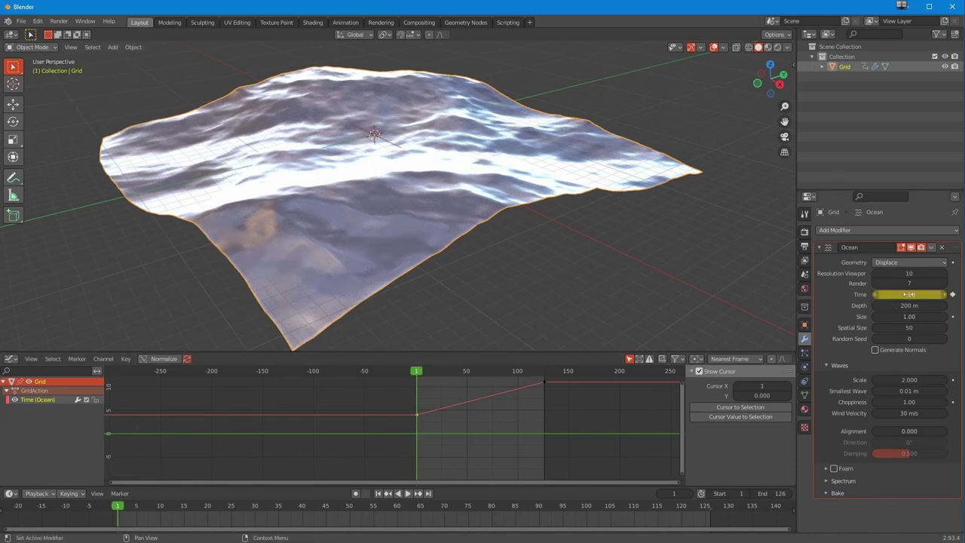
click(909, 294)
text(7)
key(Return)
right_click(919, 293)
click(916, 295)
At frame 126, set Time to 14 and replace the existing keyframe
key(b)
drag(541, 386, 536, 366)
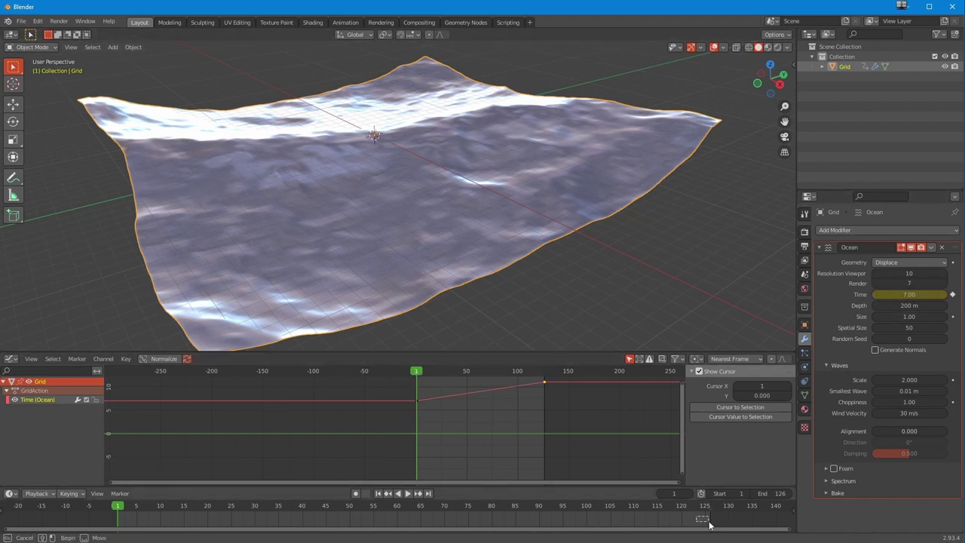
drag(709, 520, 712, 508)
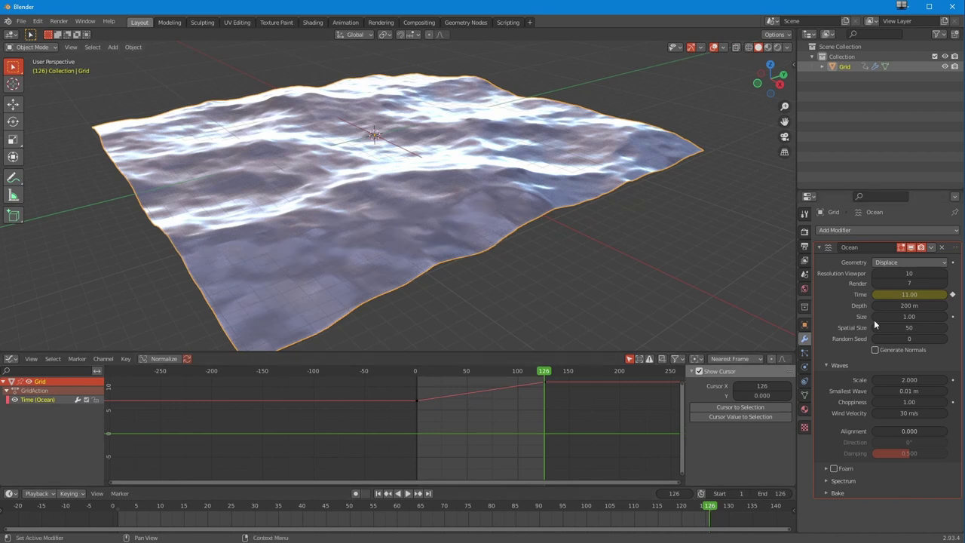
click(914, 294)
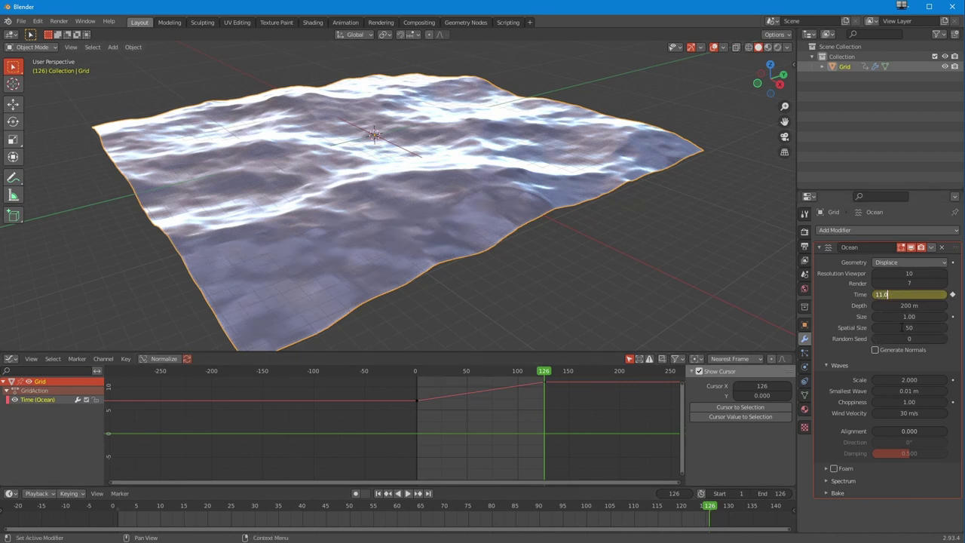
key(Home)
key(Return)
right_click(897, 295)
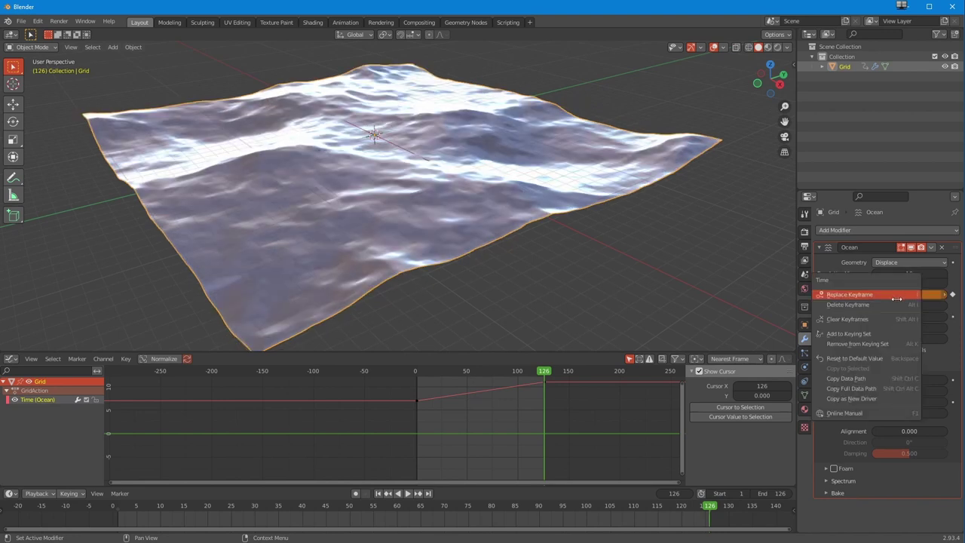
click(898, 295)
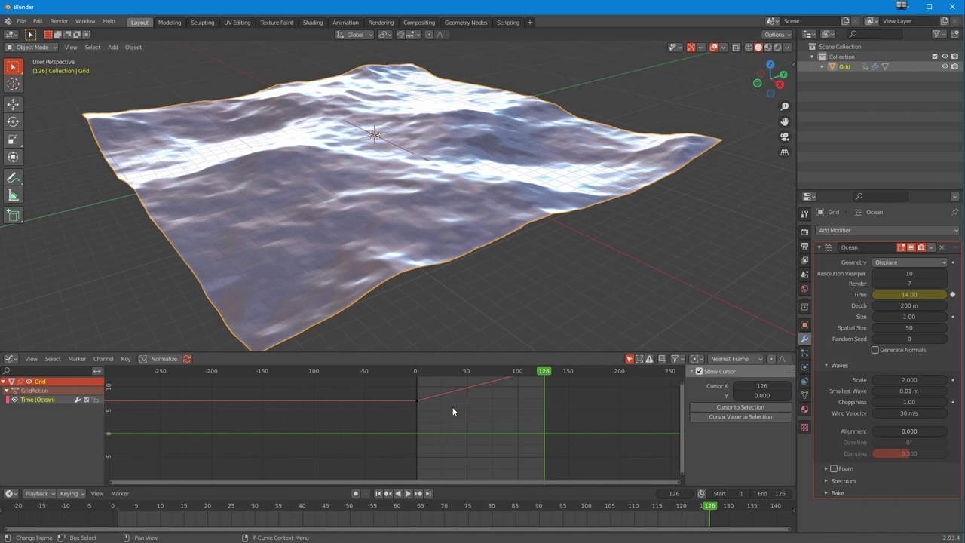
Duplicate the Ocean modifier as Ocean.001 and collapse the original modifier
middle_drag(452, 410, 362, 438)
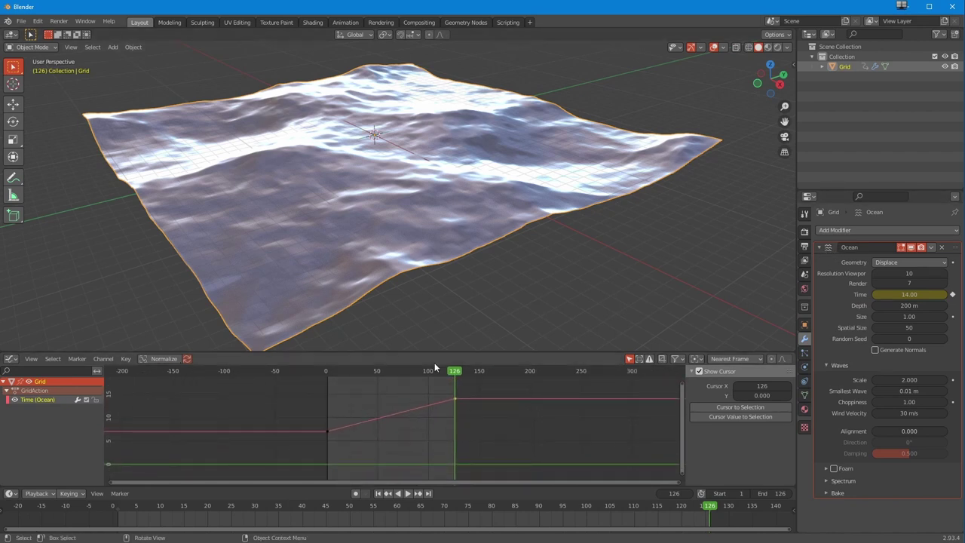
key(space)
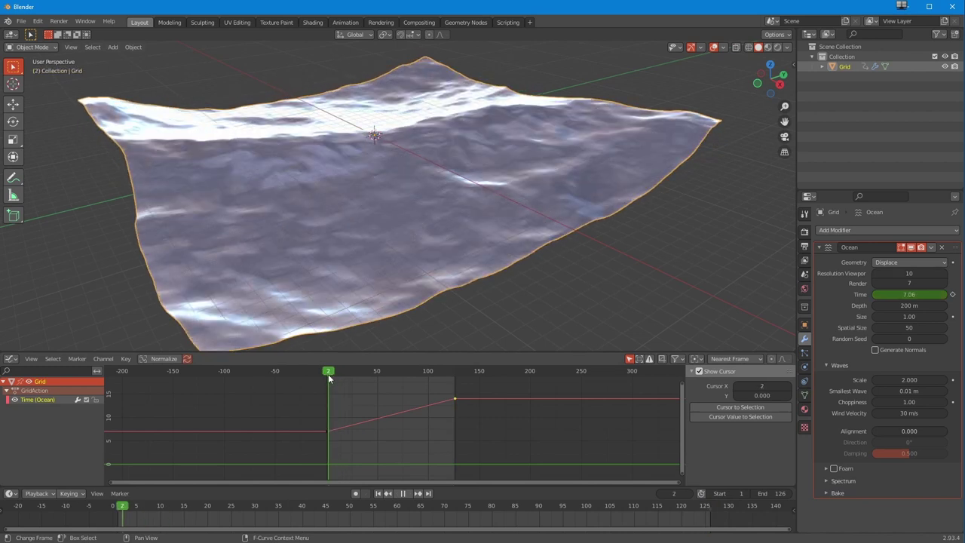
key(space)
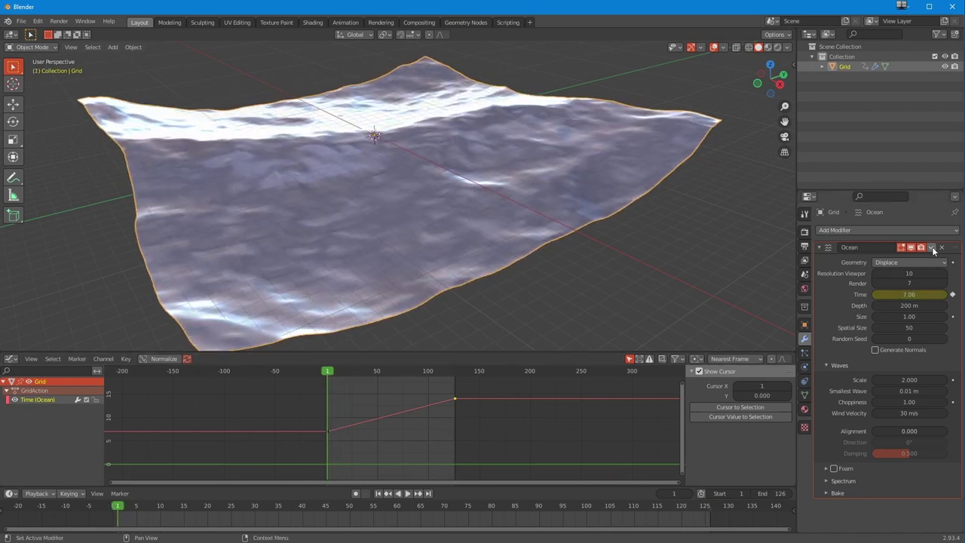
click(932, 247)
click(920, 270)
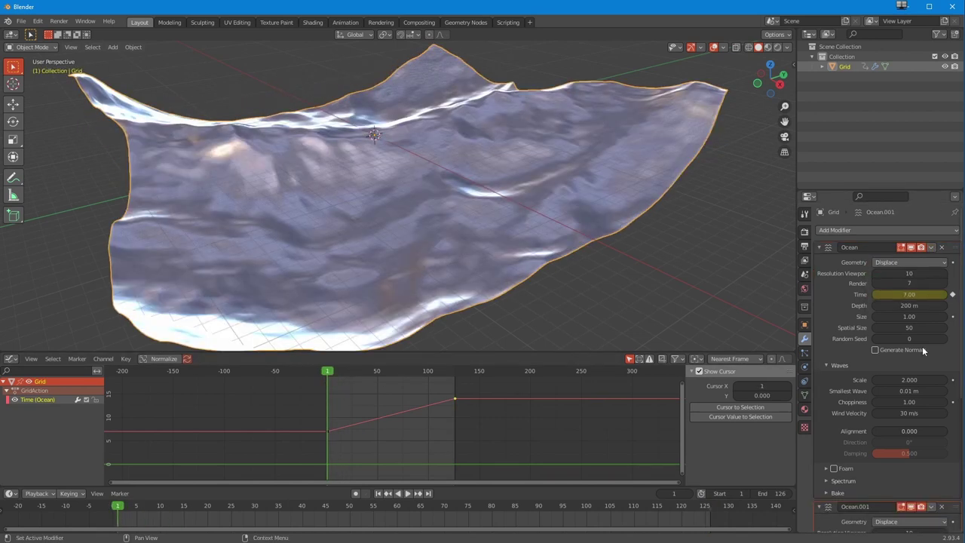
click(819, 248)
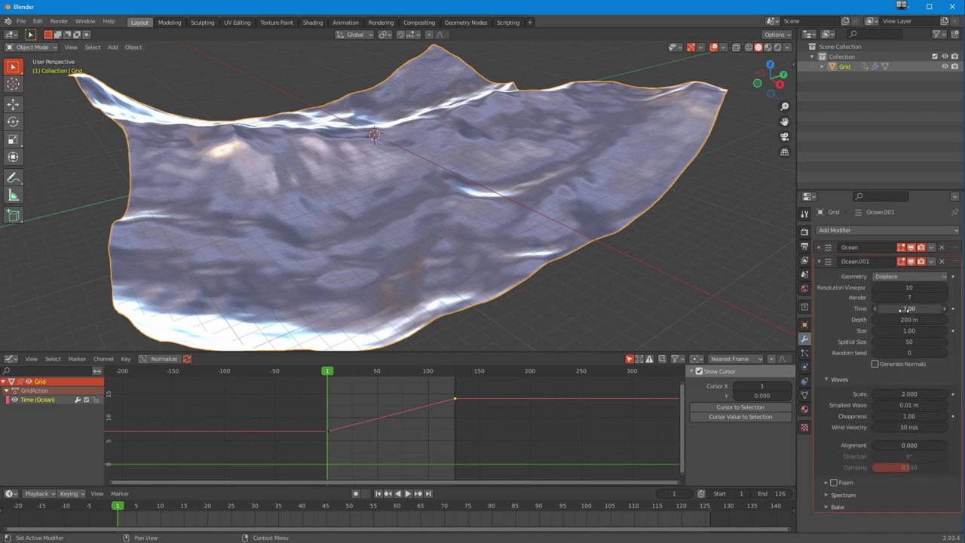
Go to frame 126 and keyframe Ocean.001's Time at 7.00
click(450, 370)
key(space)
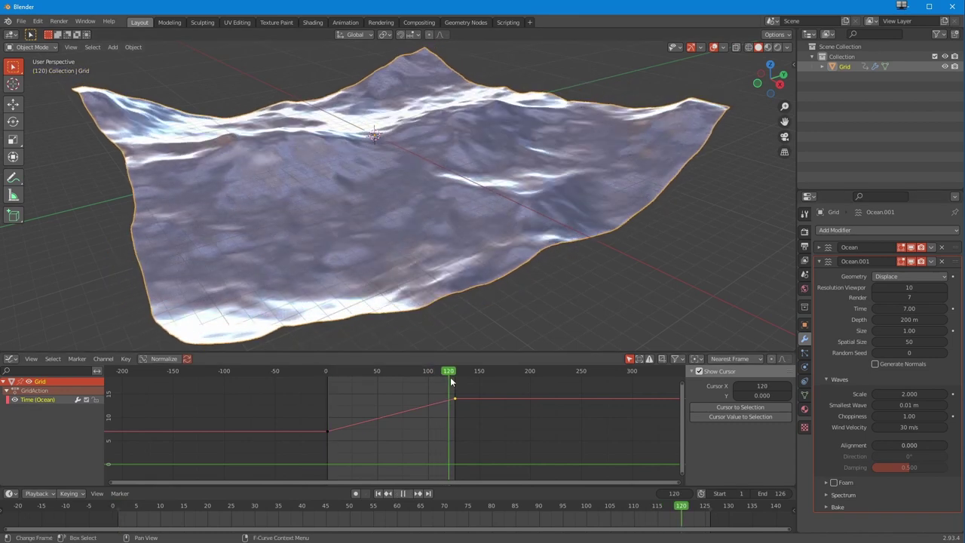
key(space)
right_click(903, 309)
click(902, 309)
right_click(896, 311)
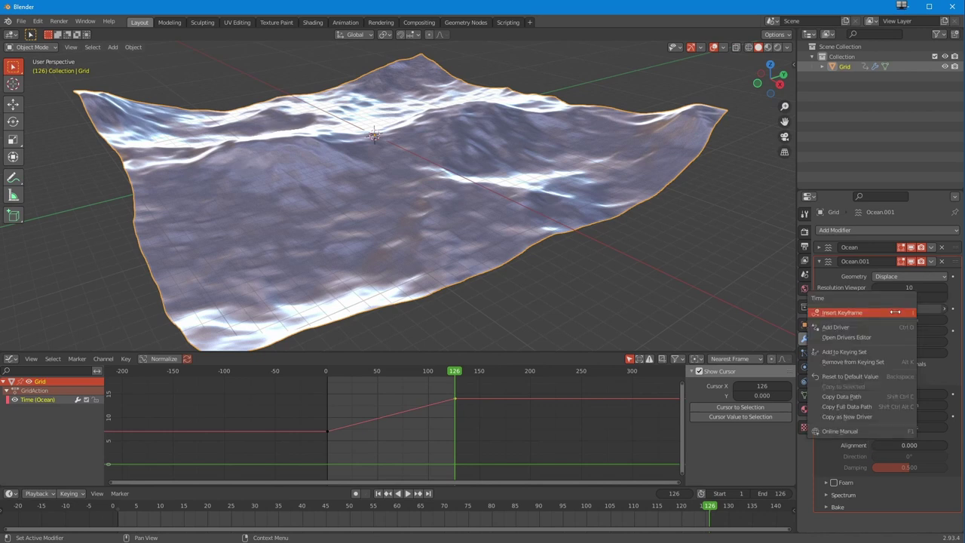
click(896, 312)
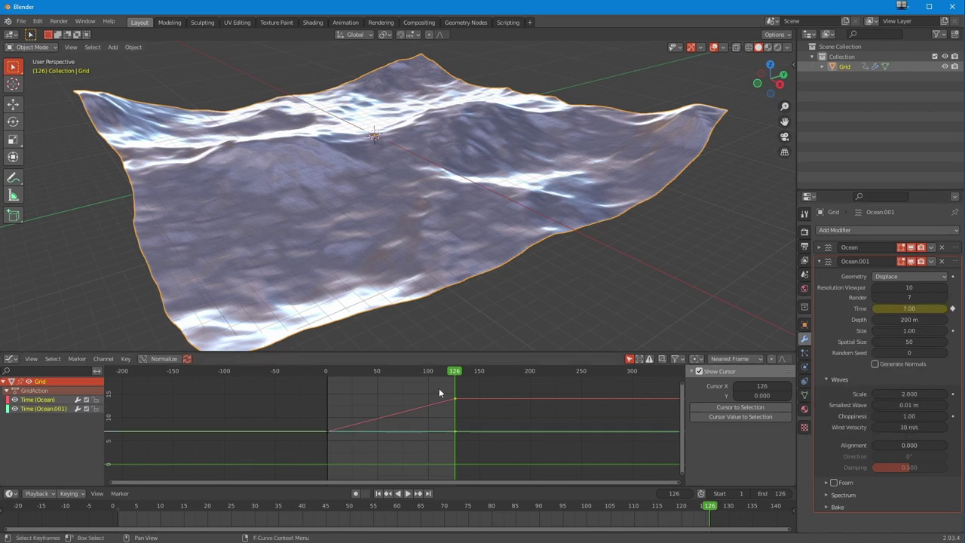
At the start frame, set Ocean.001's Time to 0.00 and insert a keyframe
drag(456, 371, 325, 402)
key(space)
key(space)
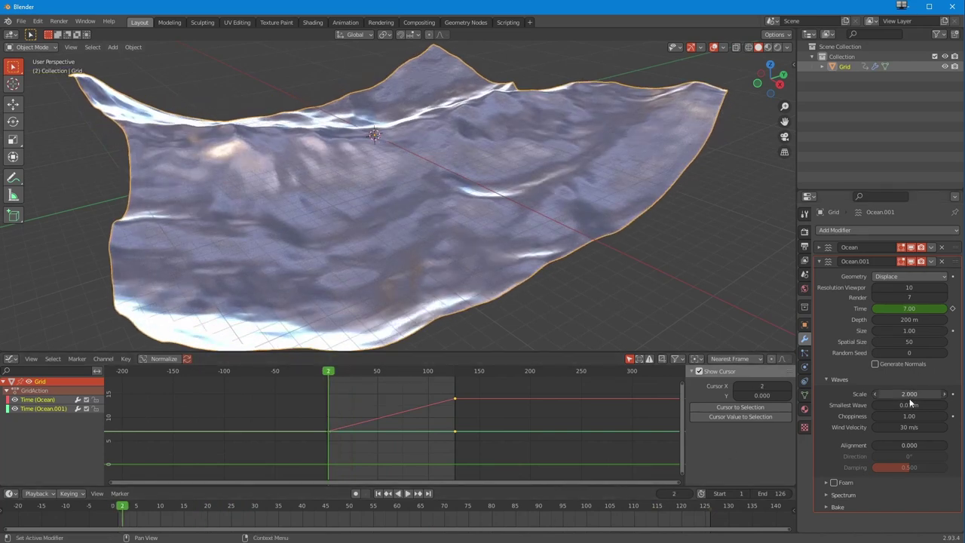
click(907, 309)
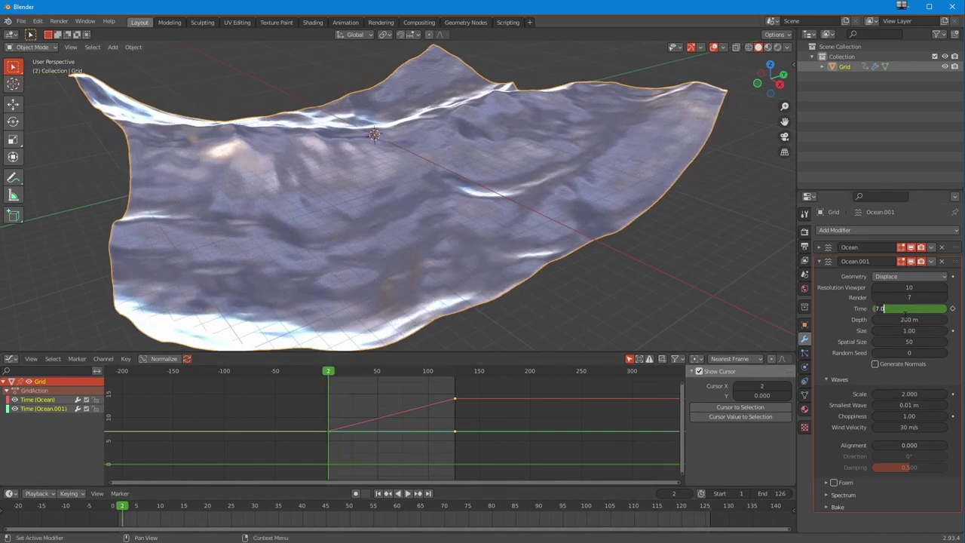
key(Return)
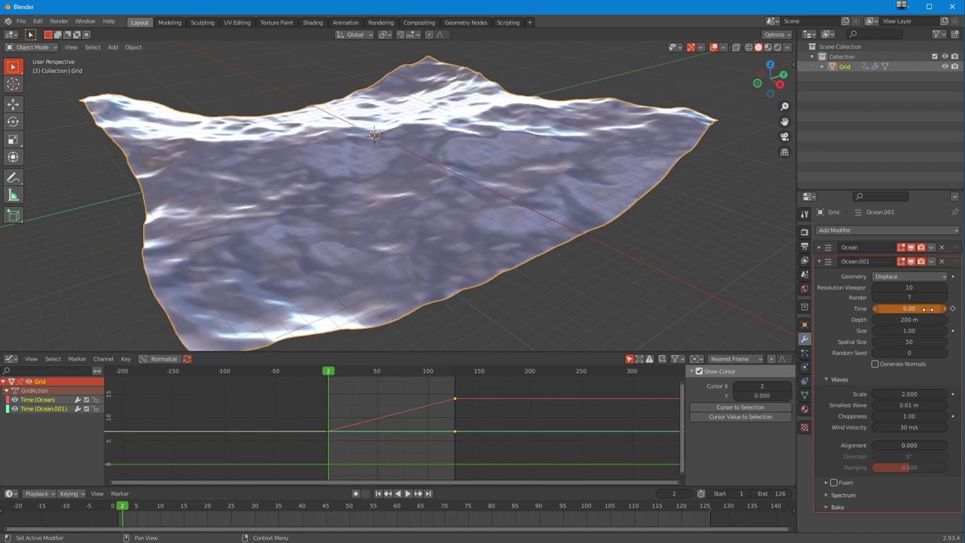
right_click(924, 309)
click(924, 310)
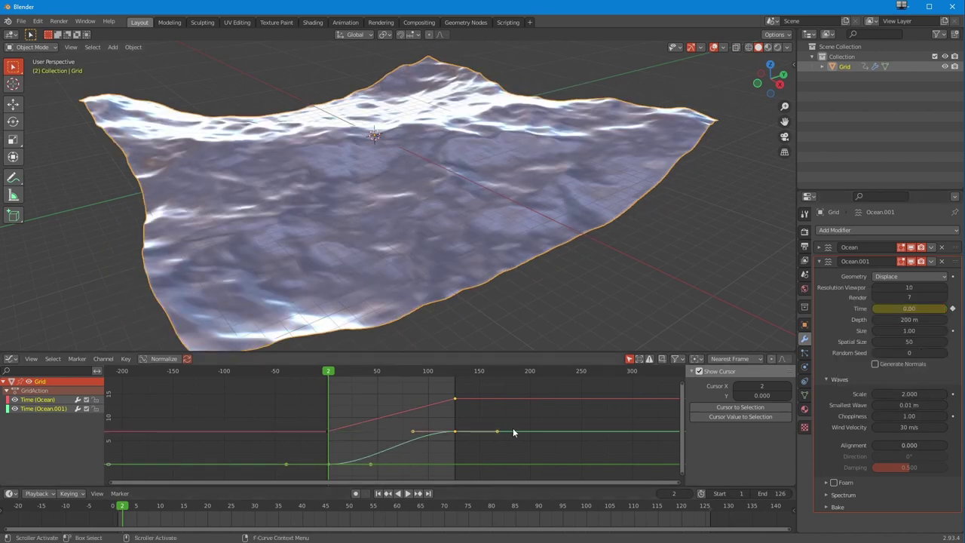
Give Ocean.001's Time keyframes Linear interpolation in the Graph Editor
key(t)
click(415, 469)
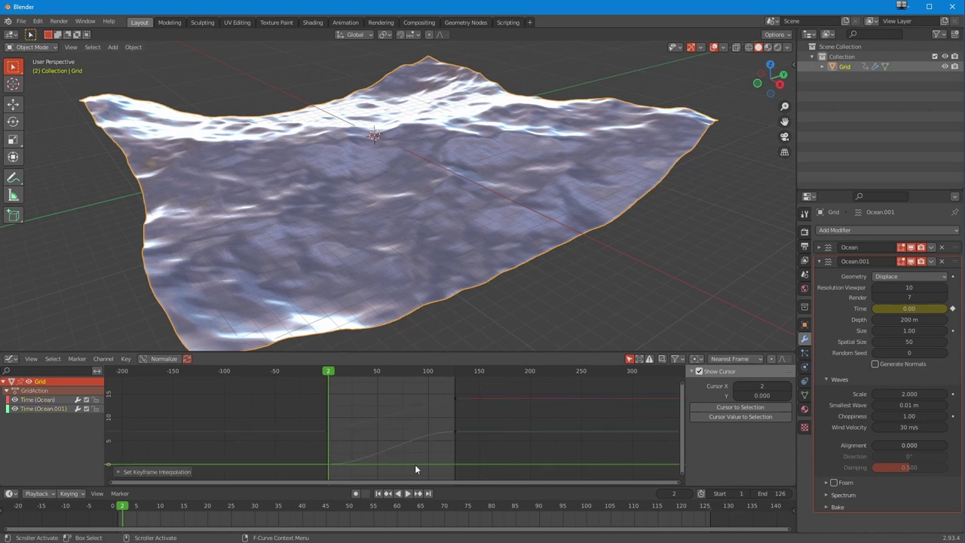
drag(465, 417, 349, 486)
drag(444, 431, 458, 451)
key(t)
click(462, 446)
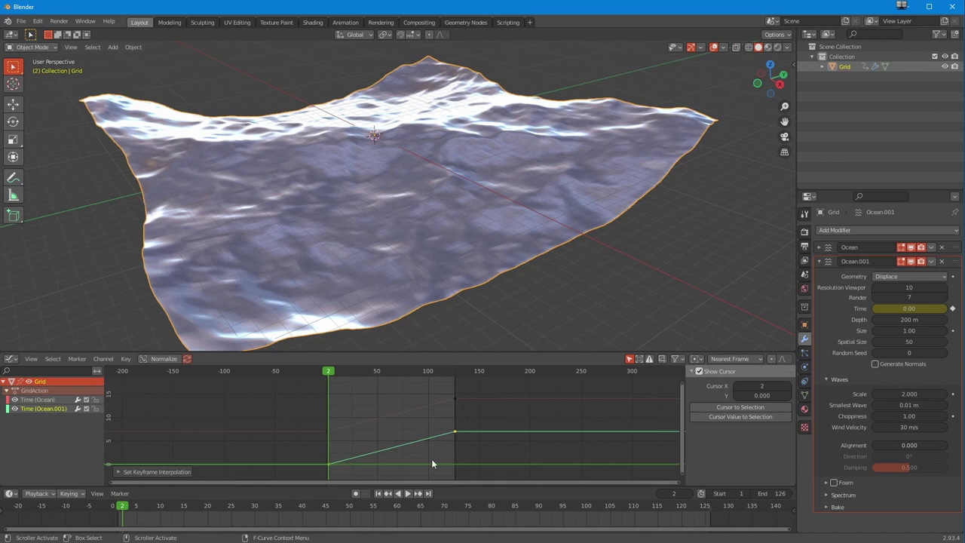
click(407, 493)
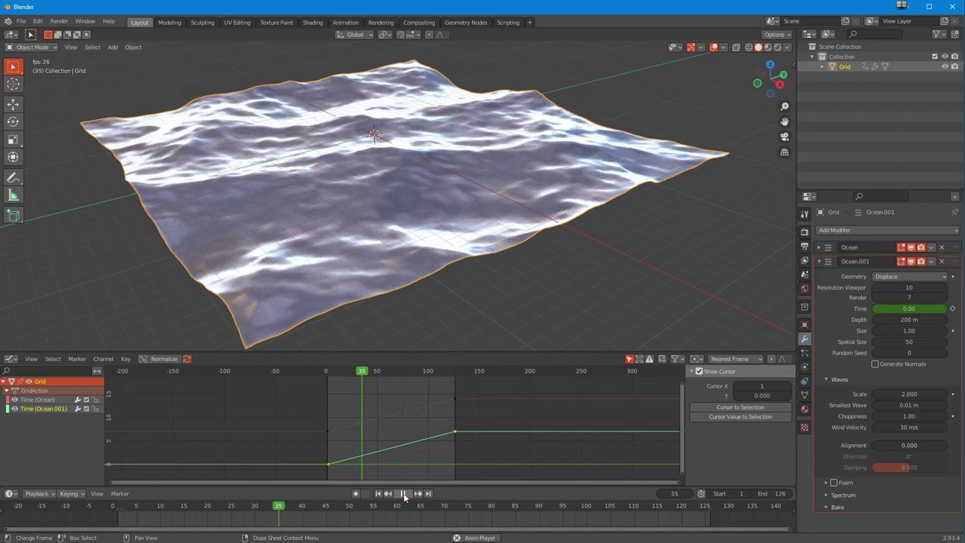
click(403, 493)
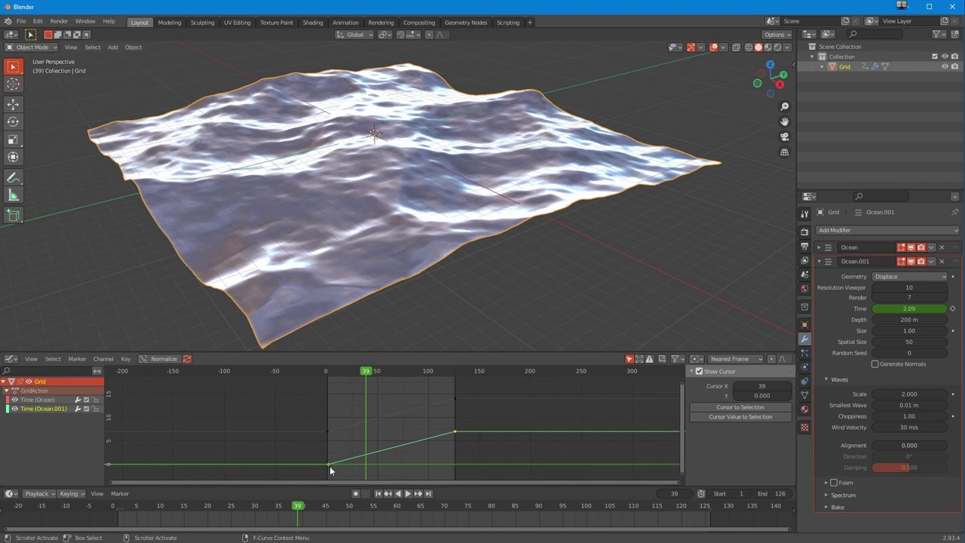
drag(367, 374, 328, 375)
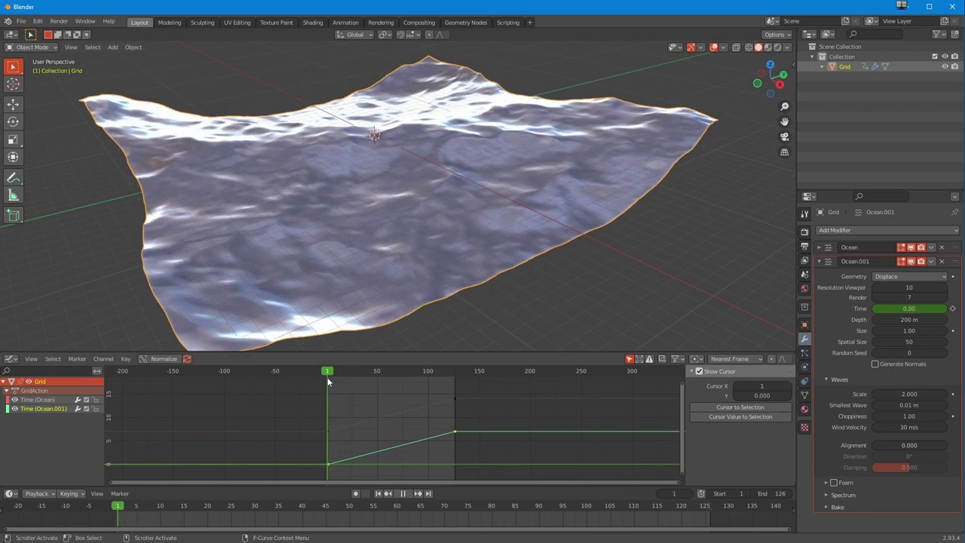
drag(282, 420, 338, 462)
key(space)
click(328, 377)
key(space)
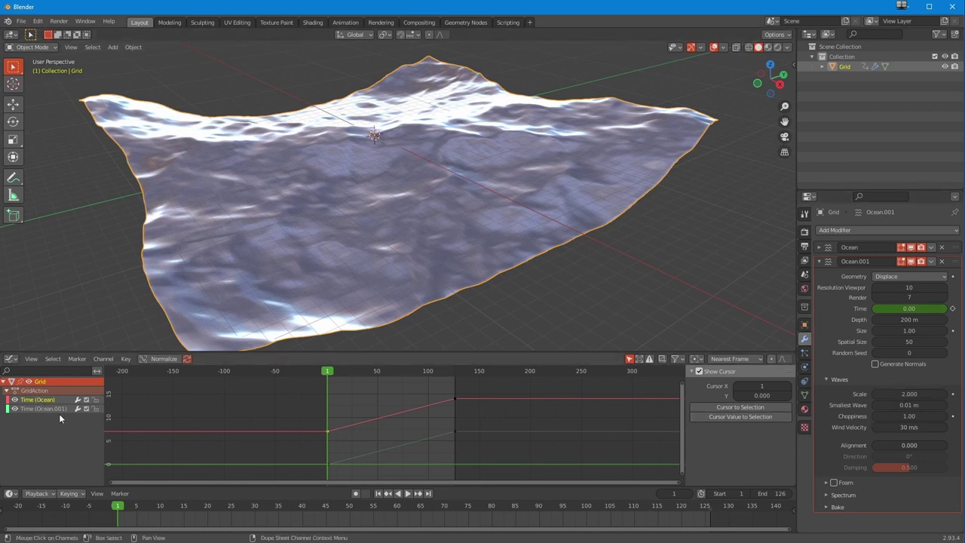
Name the first modifier 'Ocean start' and the second, stripped of .001, 'Ocean end'
drag(303, 406, 335, 454)
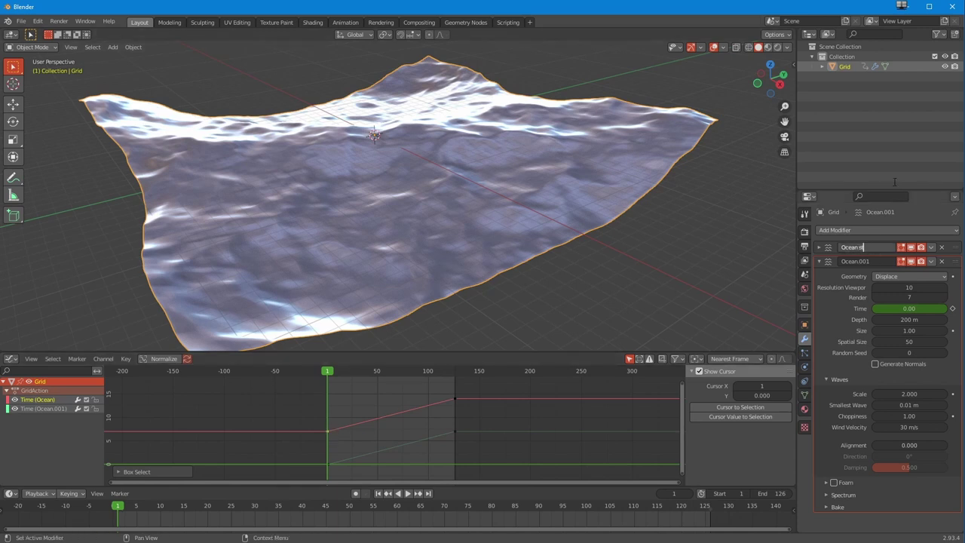
key(Return)
key(BackSpace)
key(BackSpace)
key(BackSpace)
key(BackSpace)
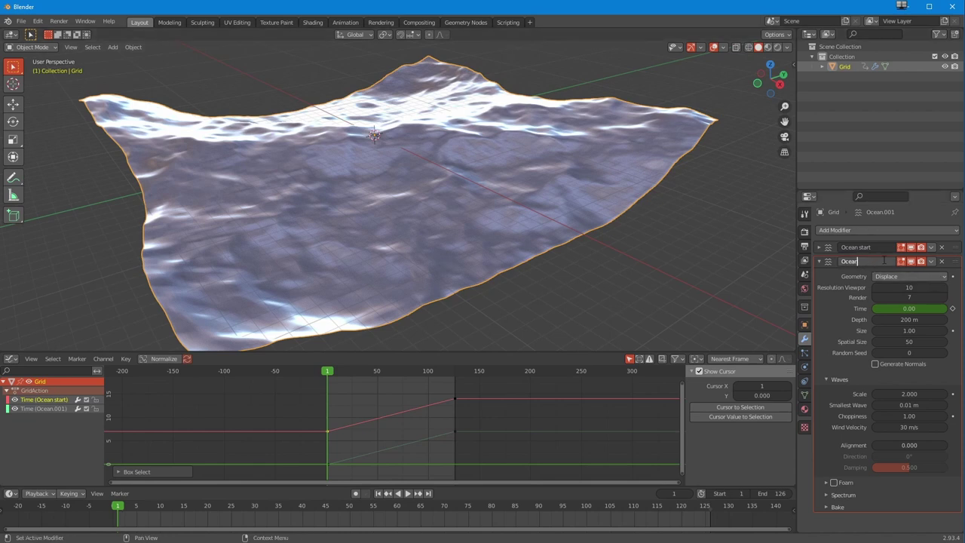
key(Return)
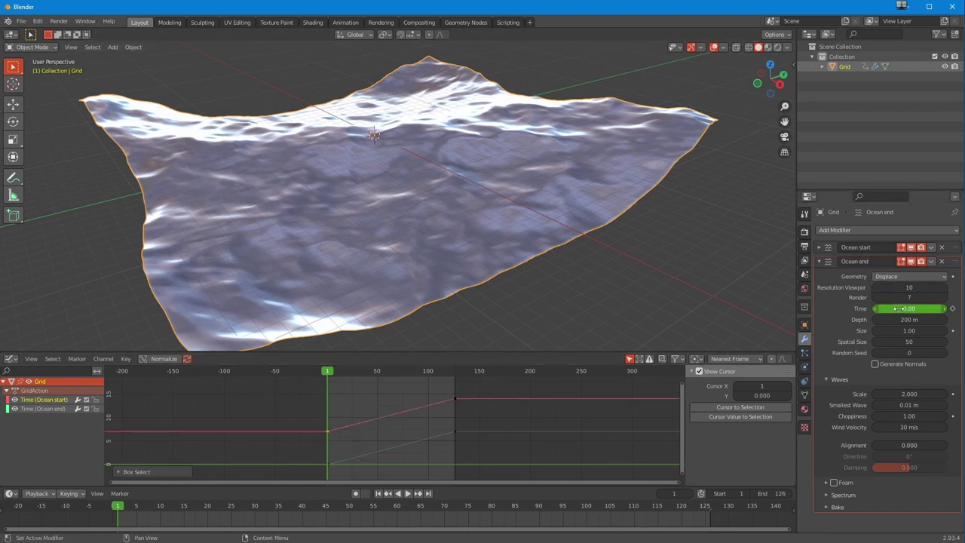
Keyframe Ocean end's wave Scale at 2.000 on frame 1, replacing it with 0.000 at frame 126
click(953, 394)
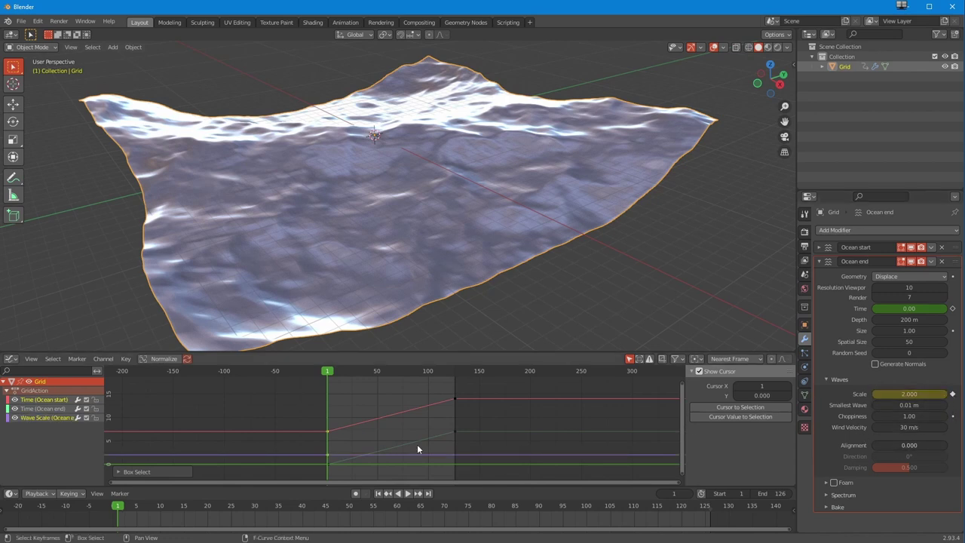
drag(327, 378, 455, 395)
click(953, 394)
click(919, 393)
text(1)
key(Return)
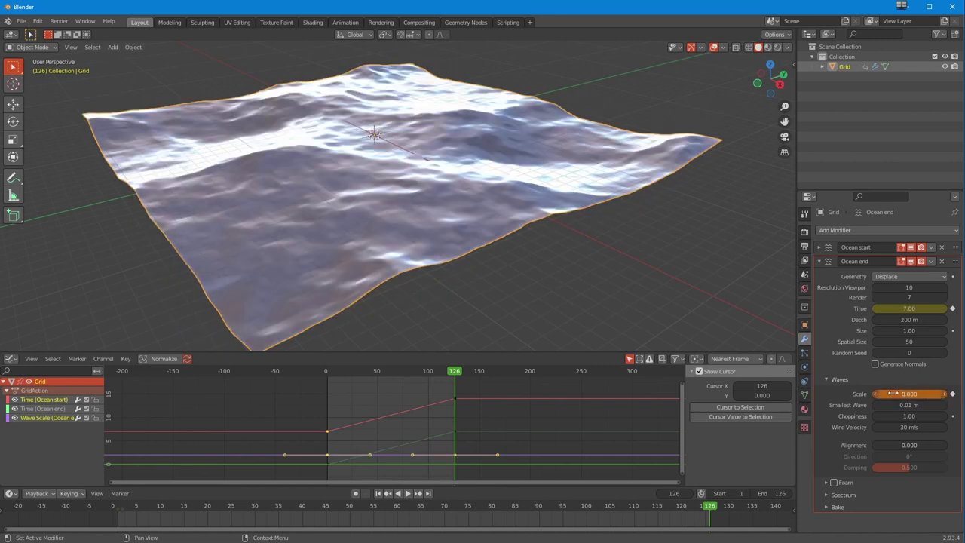
right_click(893, 394)
click(893, 395)
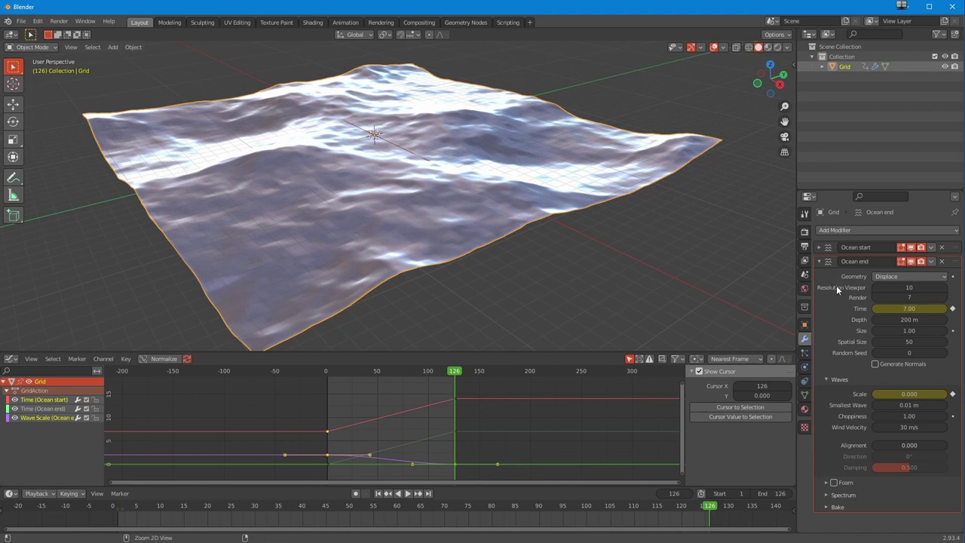
Undo Ocean end's wave Scale keys and keyframe Ocean start's wave Scale at 2.000 on frame 1
key(shift+Left)
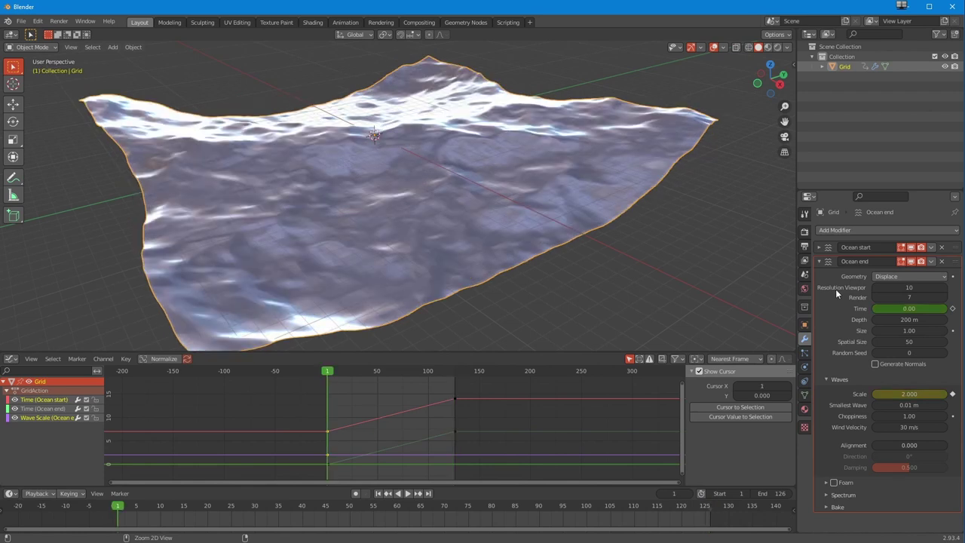
key(ctrl+z)
click(819, 261)
click(819, 247)
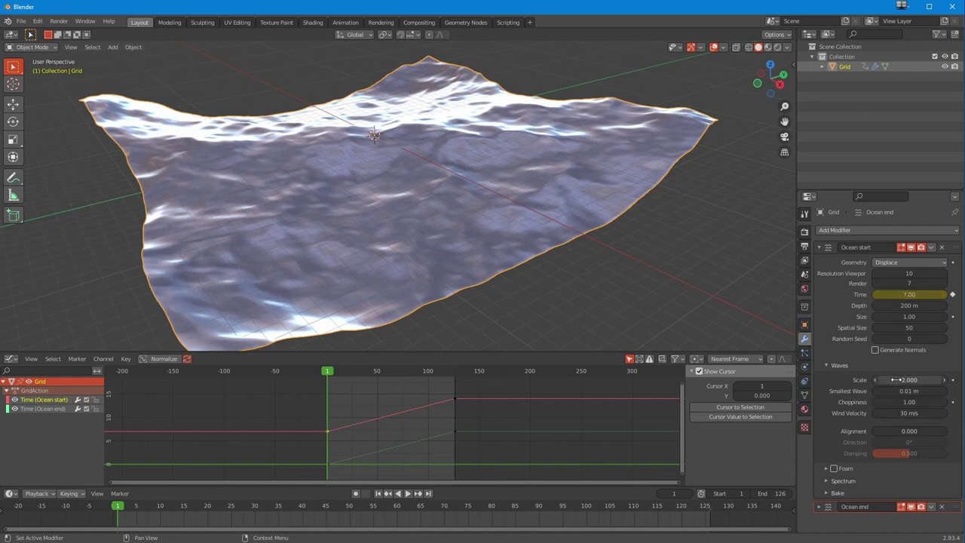
right_click(884, 380)
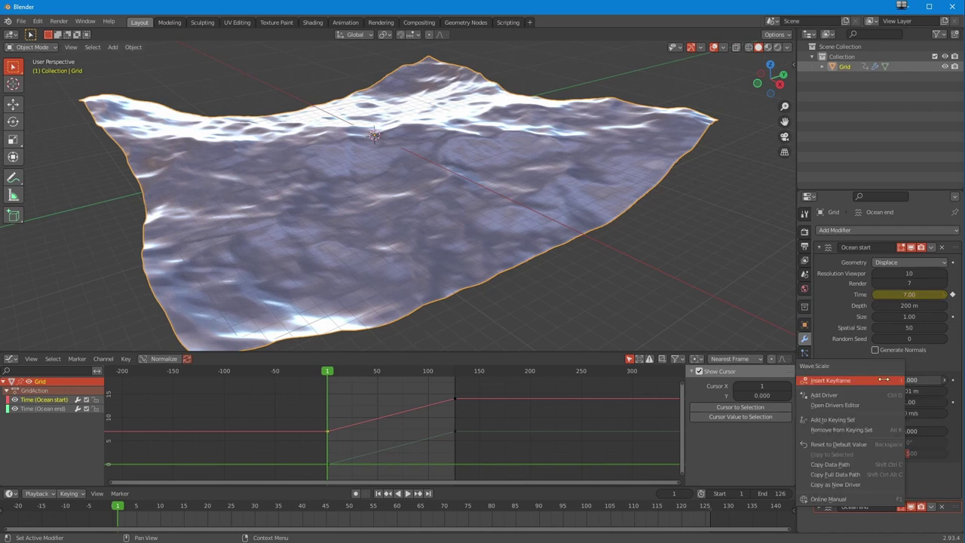
click(881, 380)
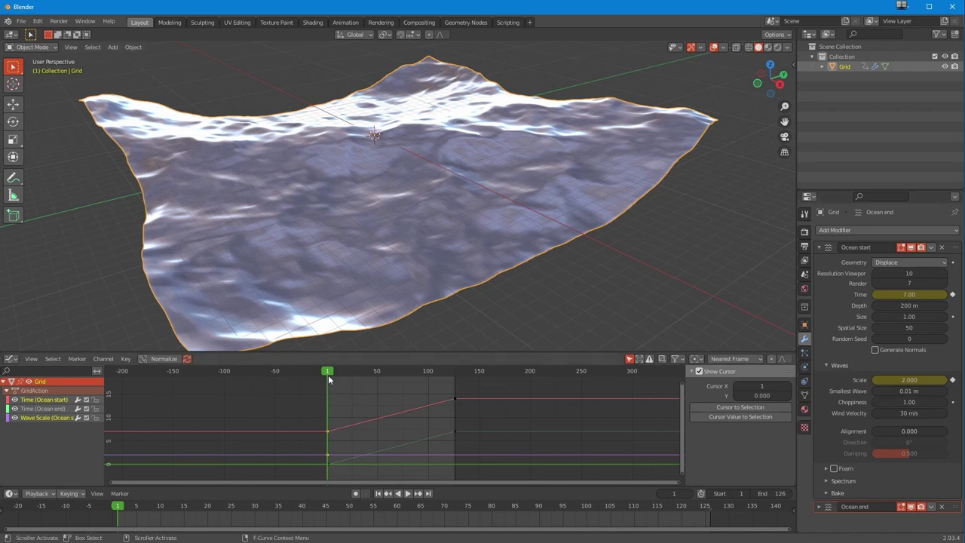
Keyframe Ocean start's wave Scale at 0.000 on frame 126, then play back to check the fade
drag(332, 373, 455, 399)
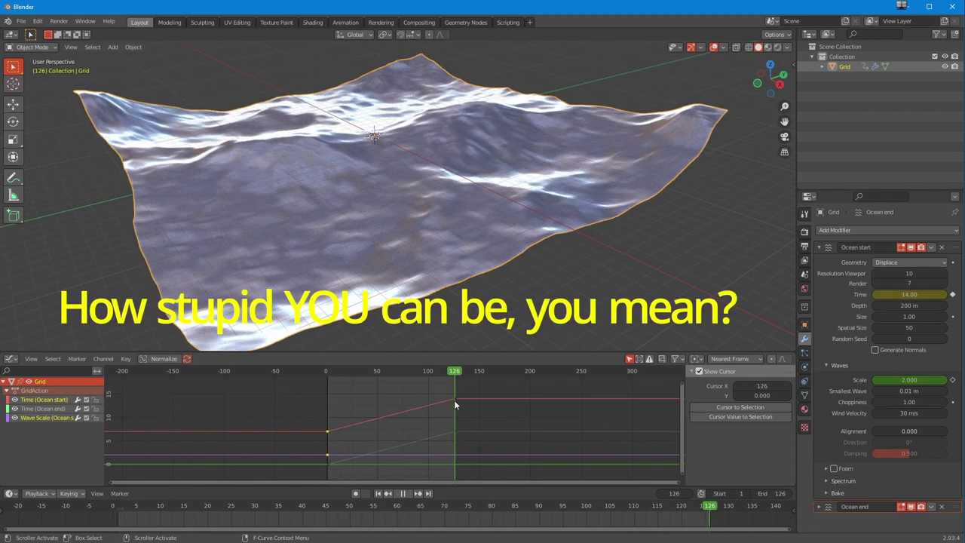
key(space)
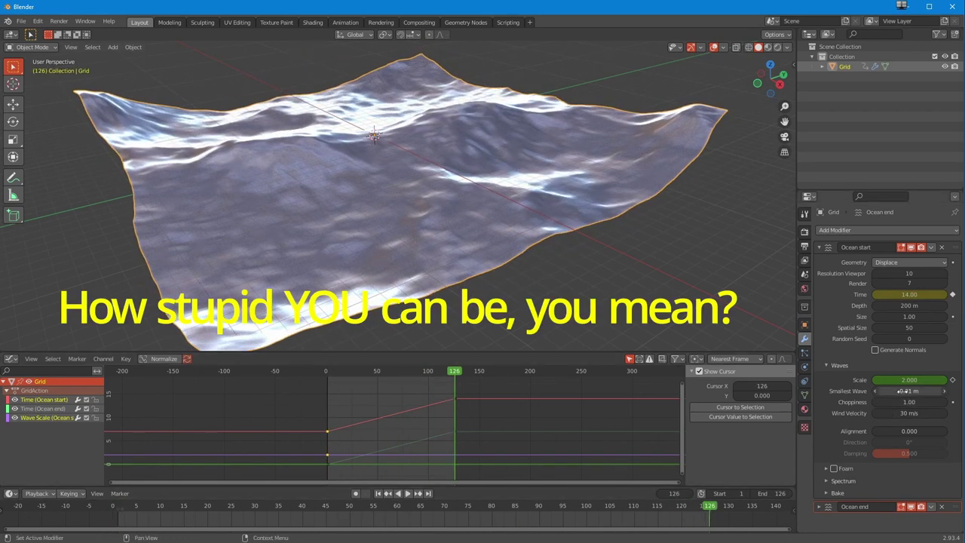
click(901, 381)
text(0)
key(Return)
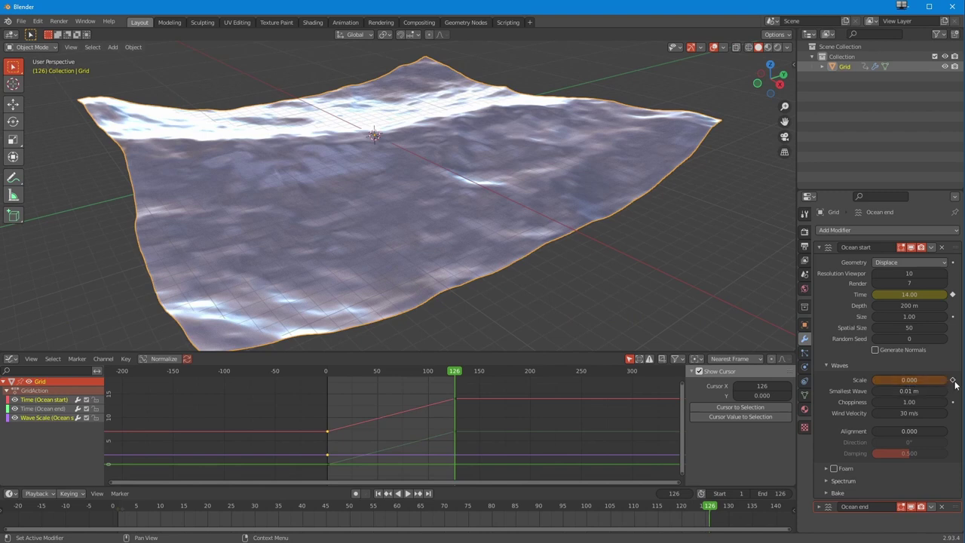
click(952, 380)
click(328, 374)
key(space)
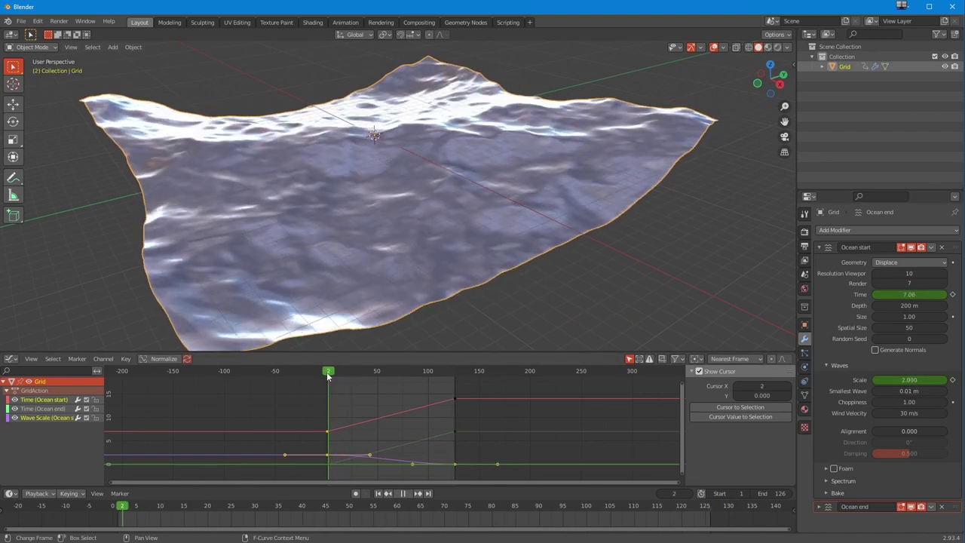
mouse_move(329, 377)
mouse_down()
mouse_move(455, 385)
mouse_move(326, 382)
mouse_up()
Play the loop from the start, then scrub back and jump to final frame 126
click(404, 493)
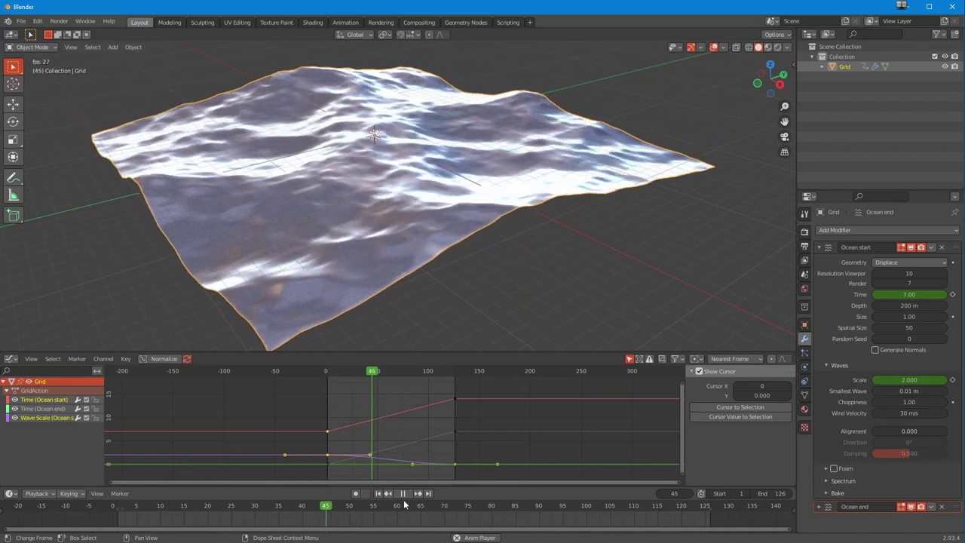
key(space)
drag(386, 374, 329, 374)
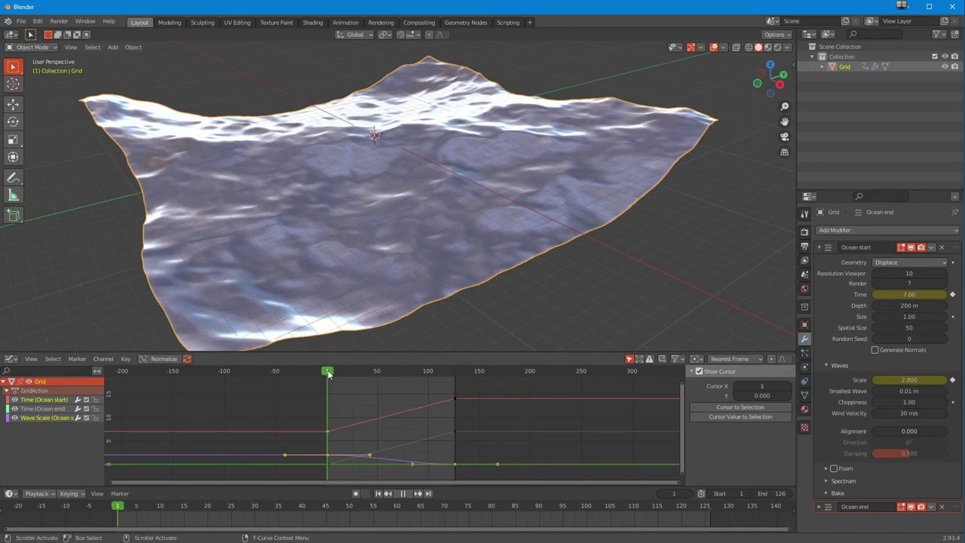
click(454, 371)
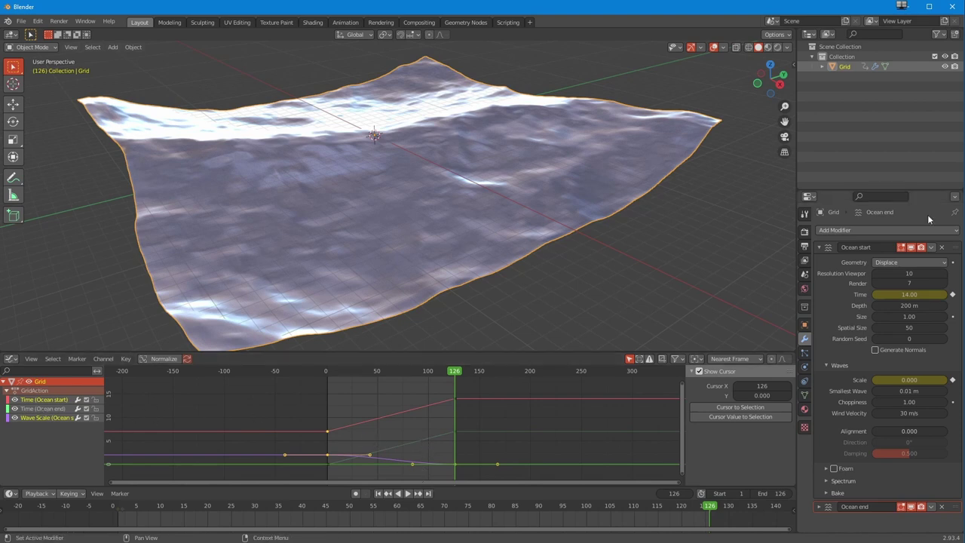
Switch to Ocean end's settings and keyframe its wave Scale at 0 near the start
click(821, 249)
click(819, 262)
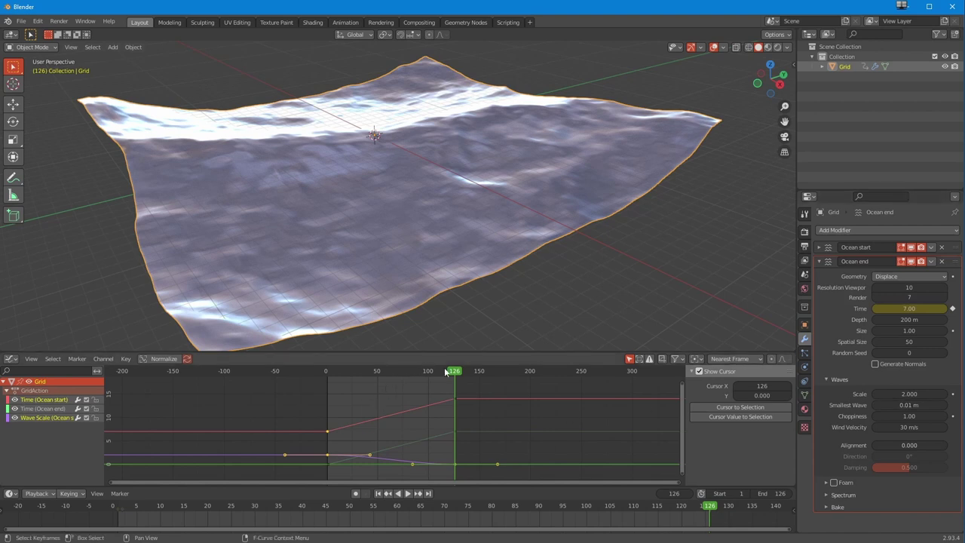
drag(451, 373, 330, 386)
key(BackSpace)
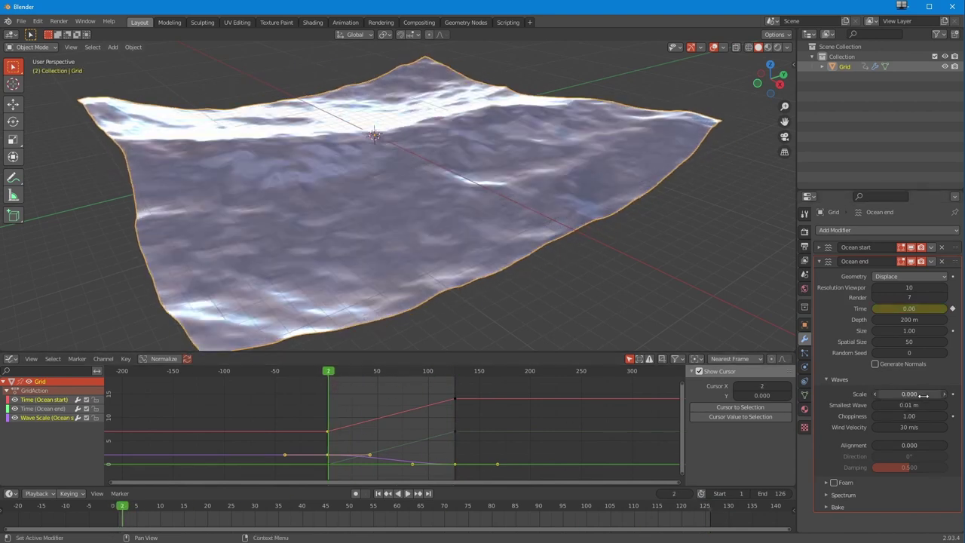
key(i)
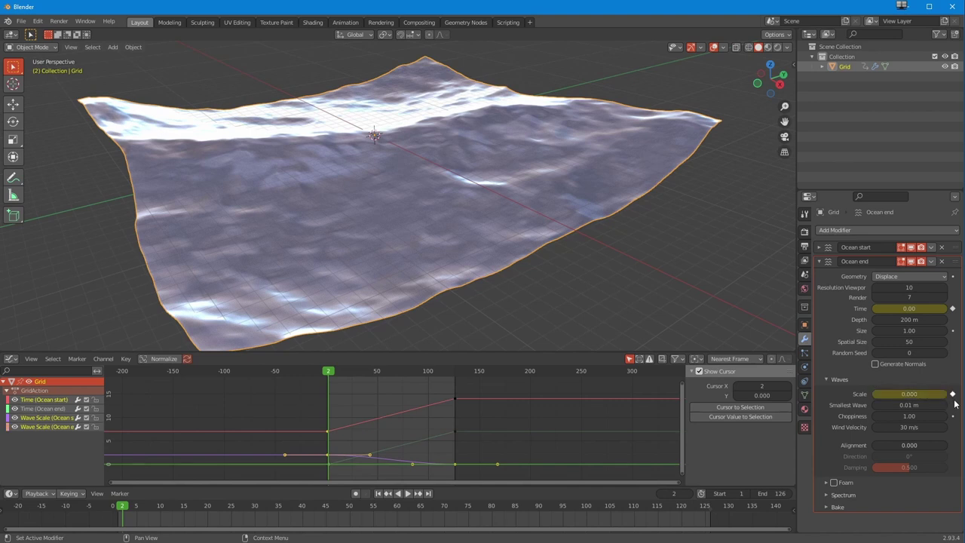
At frame 126, set Ocean end's wave Scale to 2
drag(393, 376, 455, 388)
click(934, 393)
text(2)
key(Return)
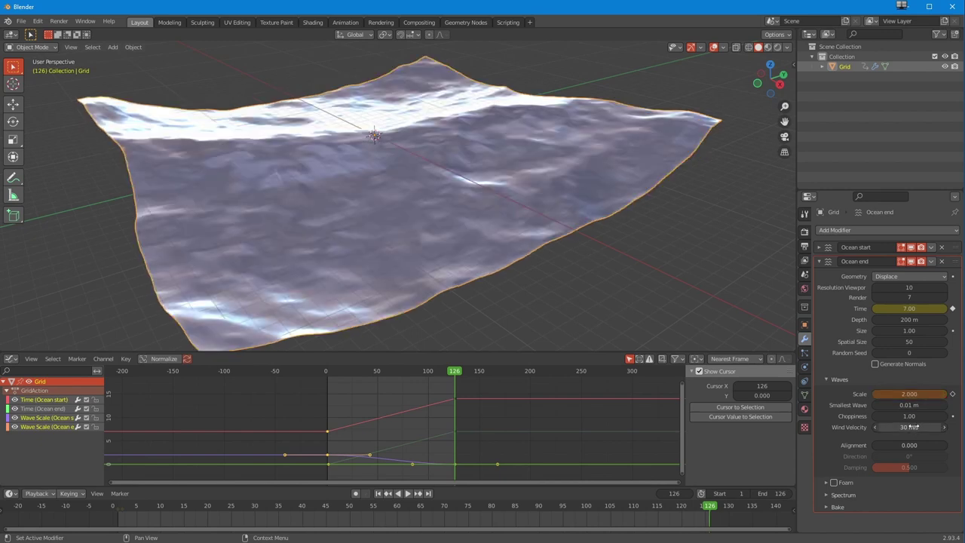
click(910, 427)
Try setting the selected curves to Linear, then undo the change
drag(470, 483, 385, 445)
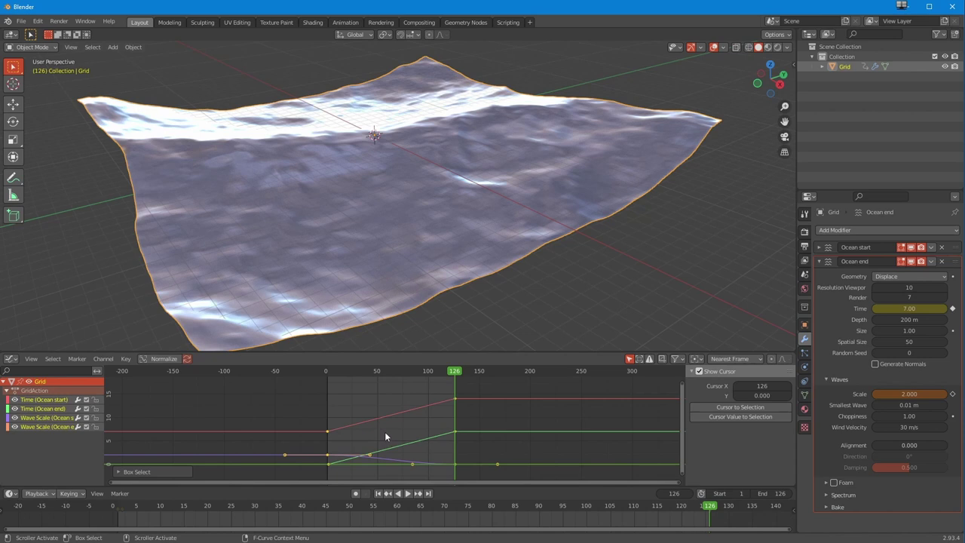
key(t)
click(384, 433)
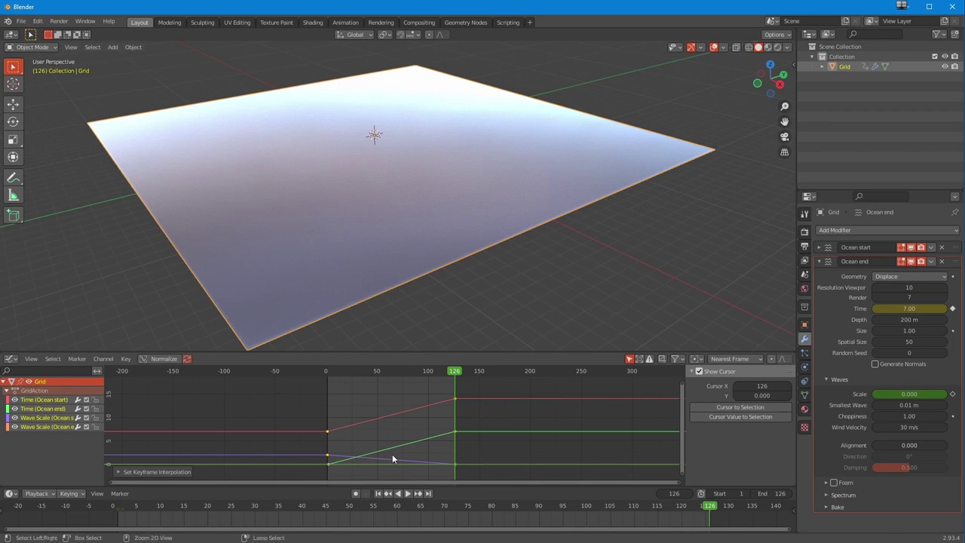
click(393, 454)
key(ctrl+z)
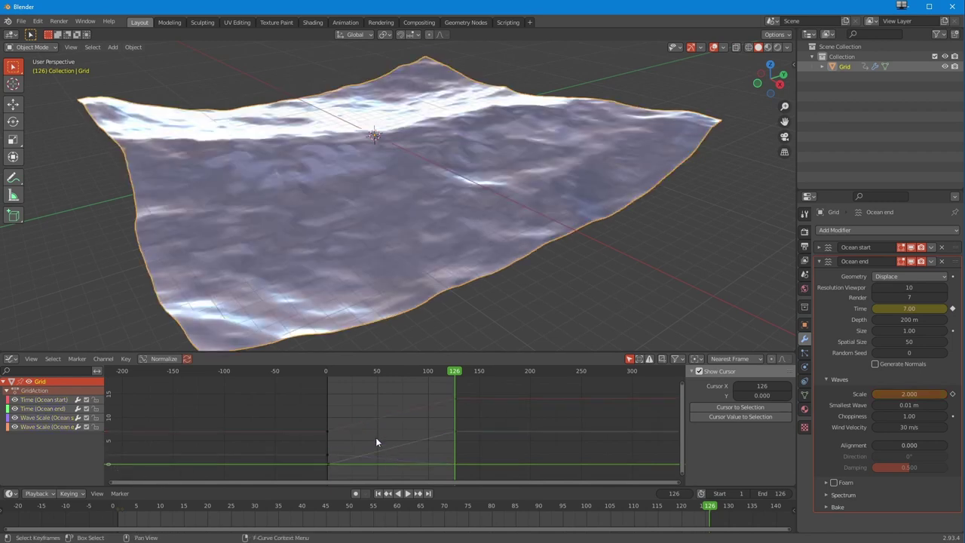
Select the Wave Scale (Ocean end) channel and keyframe its wave Scale at frame 126
mouse_move(331, 369)
mouse_down()
mouse_move(371, 373)
mouse_move(336, 377)
mouse_up()
click(46, 427)
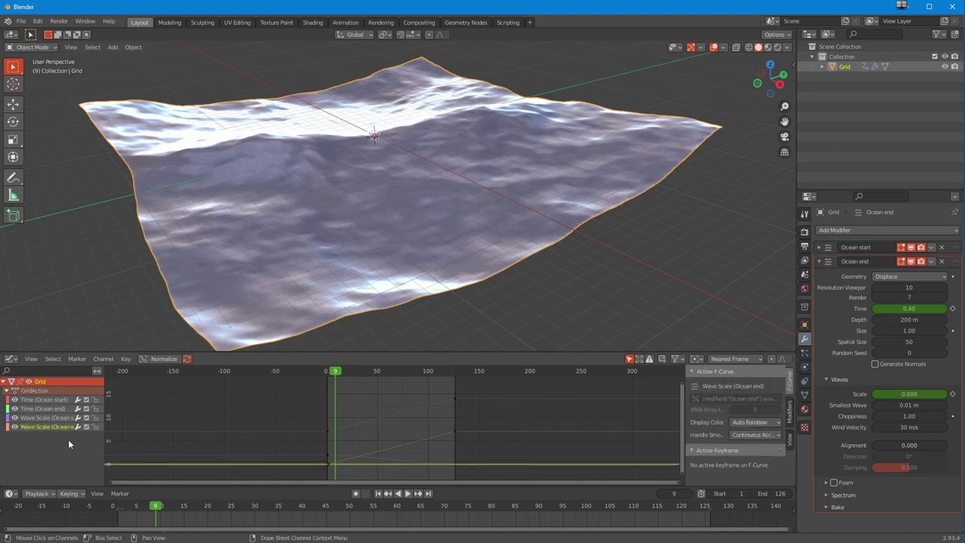
drag(335, 373, 450, 409)
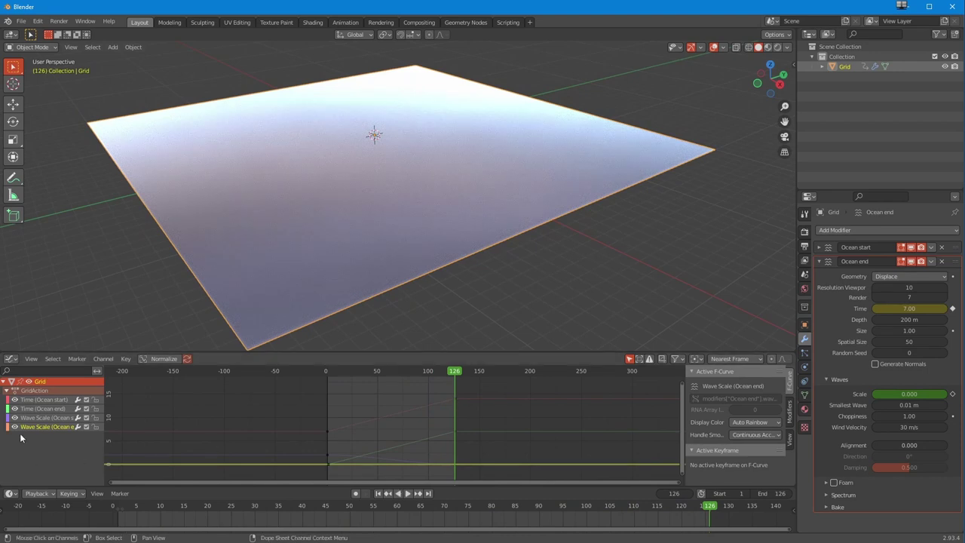
click(952, 309)
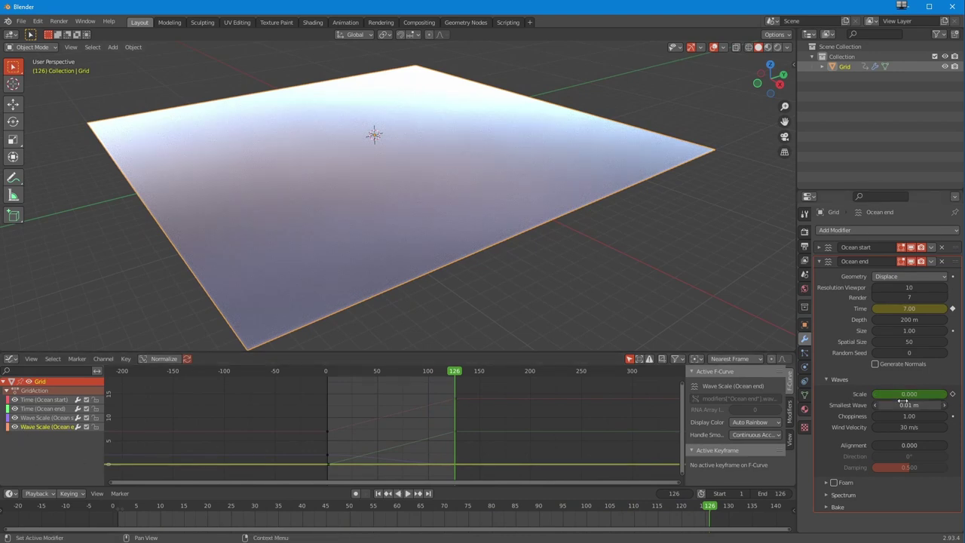
click(903, 395)
text(1)
key(Return)
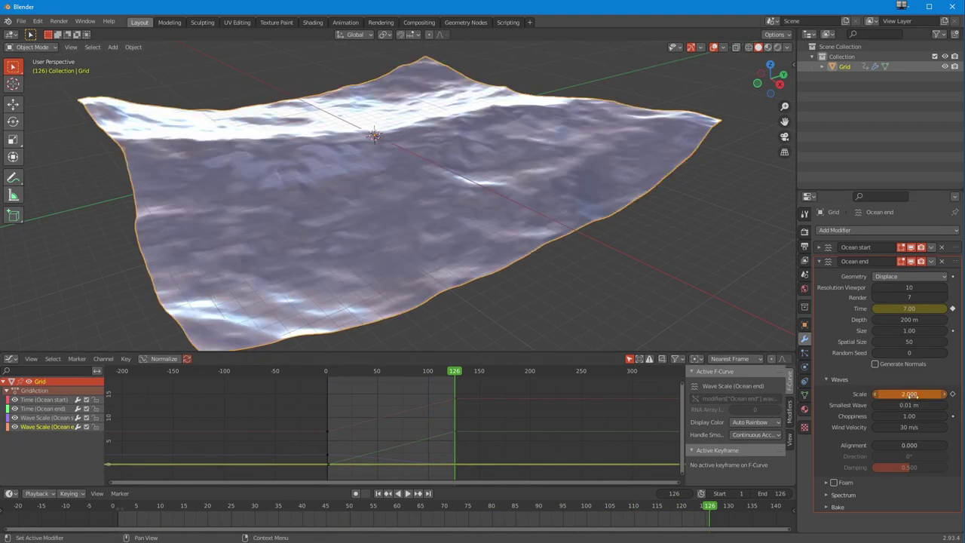
right_click(917, 395)
click(917, 394)
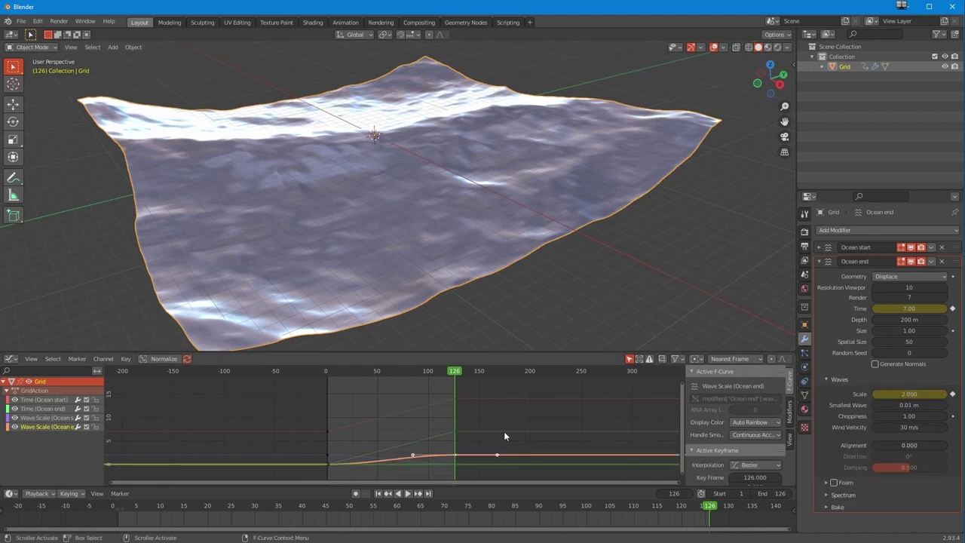
Play back from the start, then set every keyframe on all curves to Linear
key(shift+Left)
key(space)
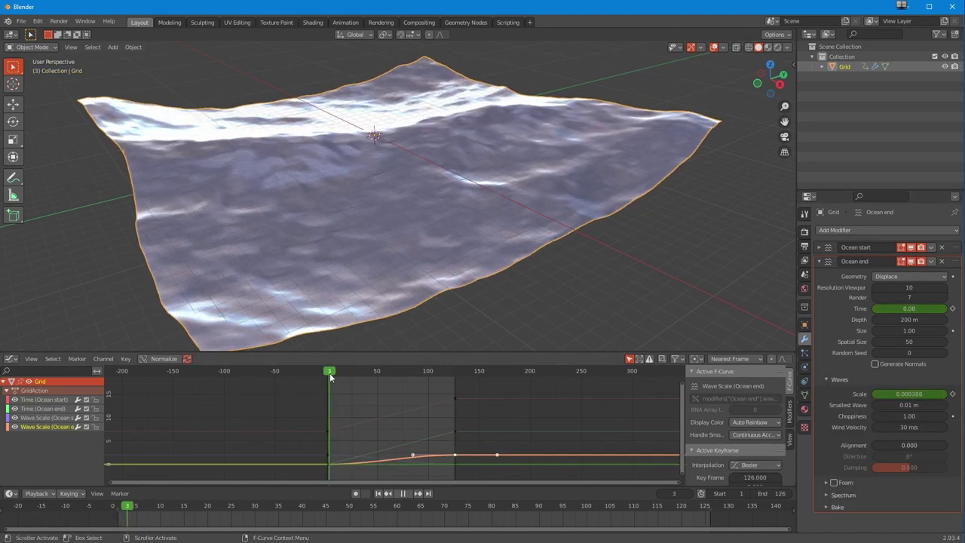
key(Escape)
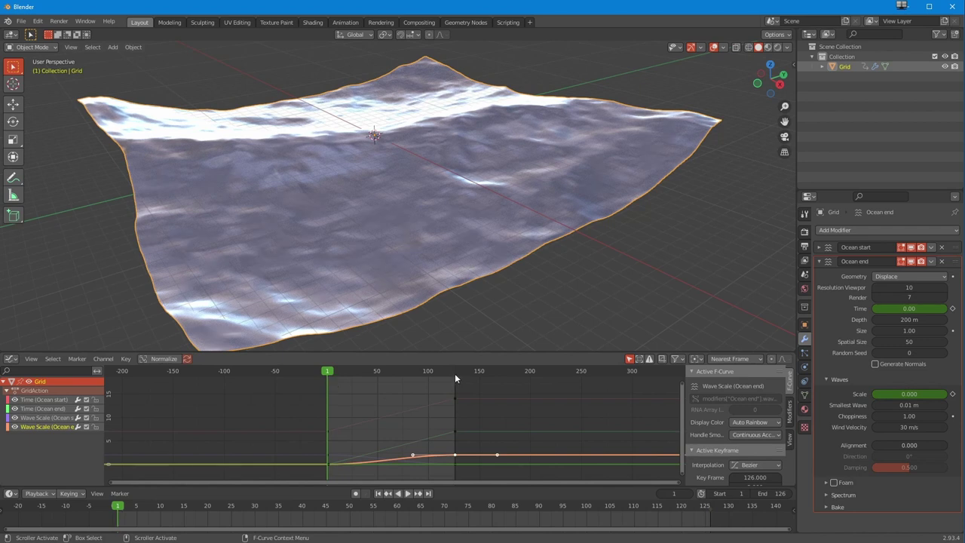
click(455, 371)
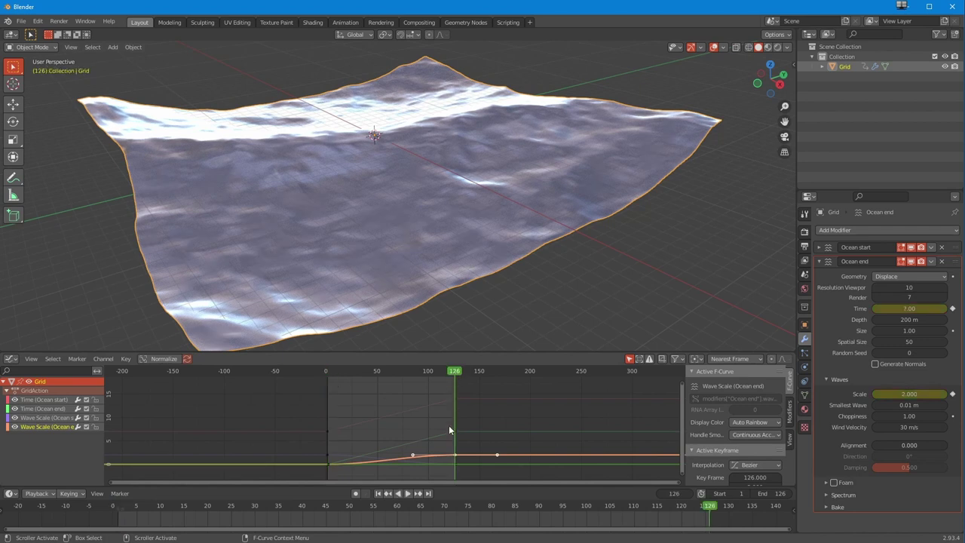
drag(294, 384, 469, 478)
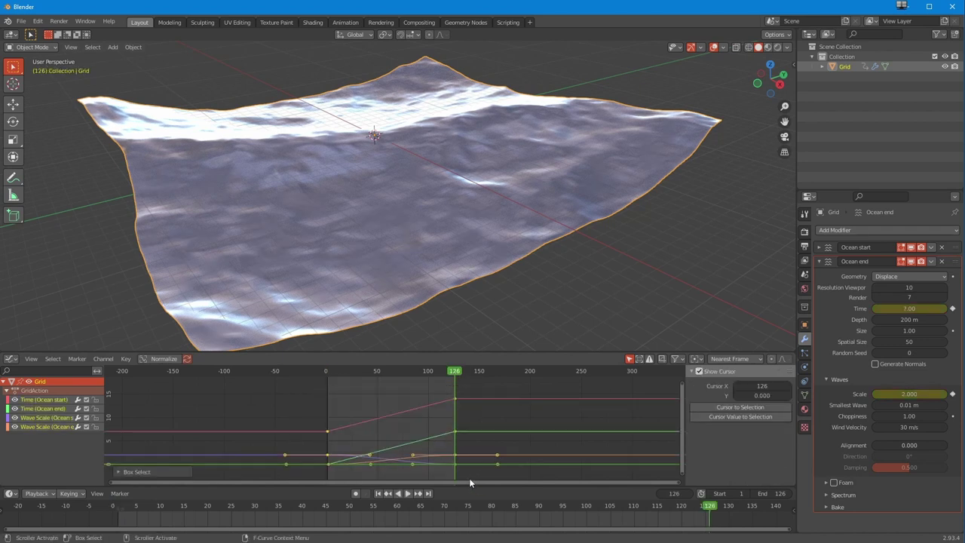
key(t)
click(368, 436)
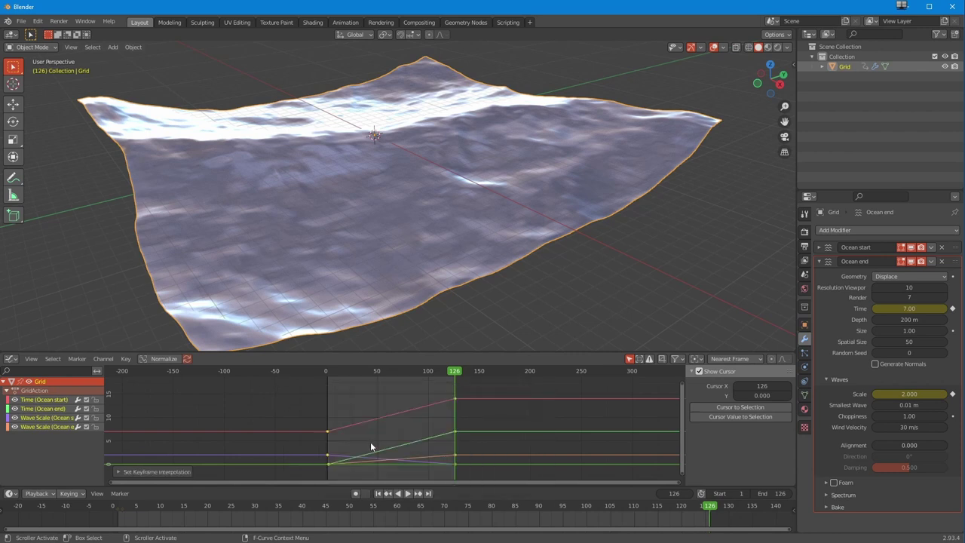
click(378, 494)
click(408, 494)
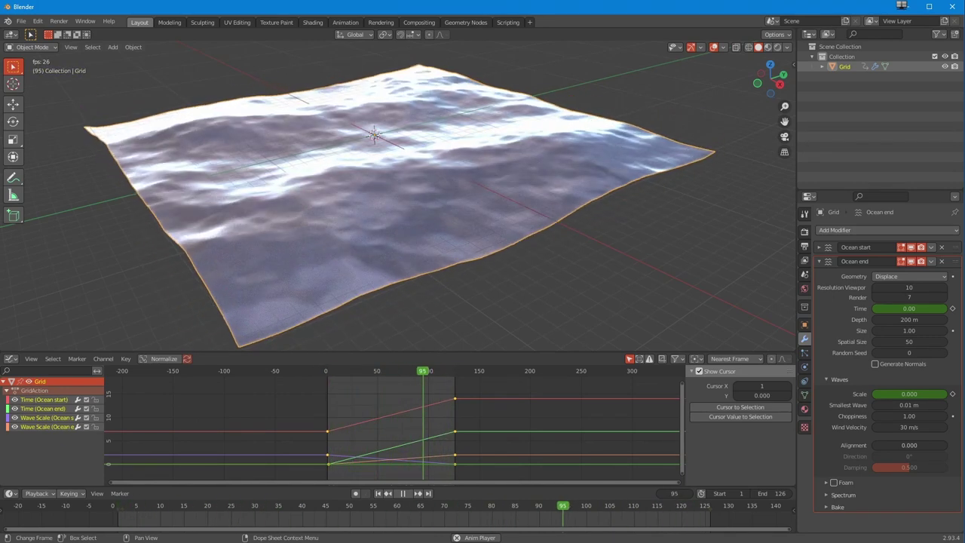
click(404, 494)
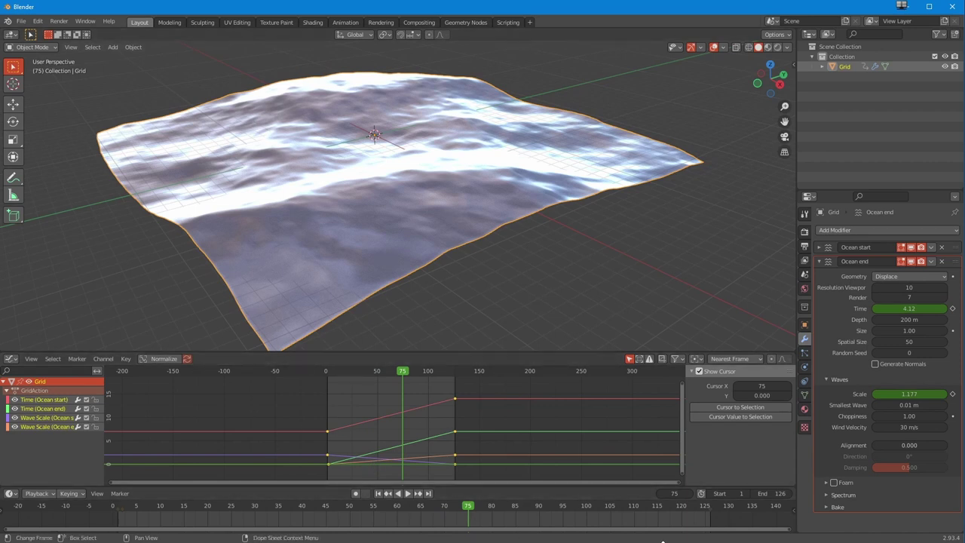
drag(690, 507, 713, 525)
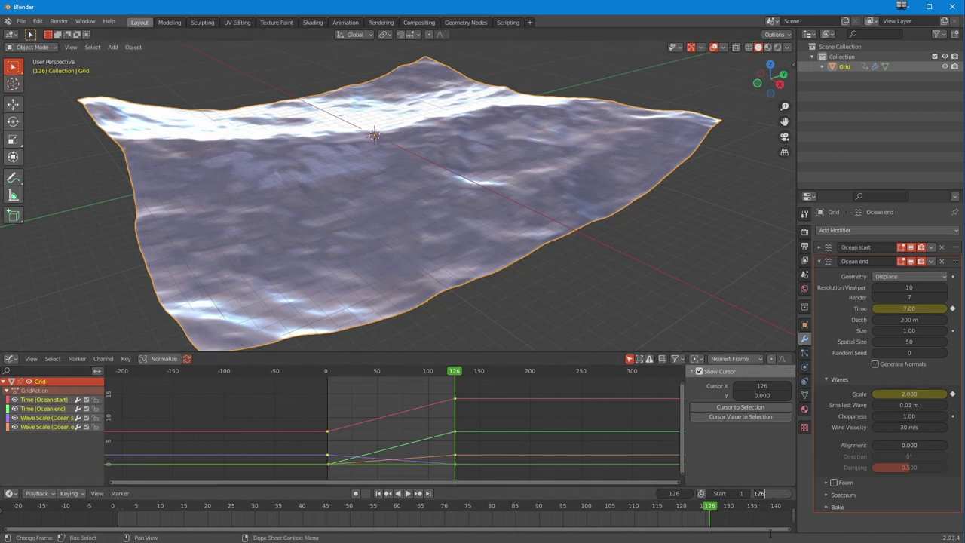
Set the scene end frame to 125, enlarge the 3D view, and play the ocean animation
key(Return)
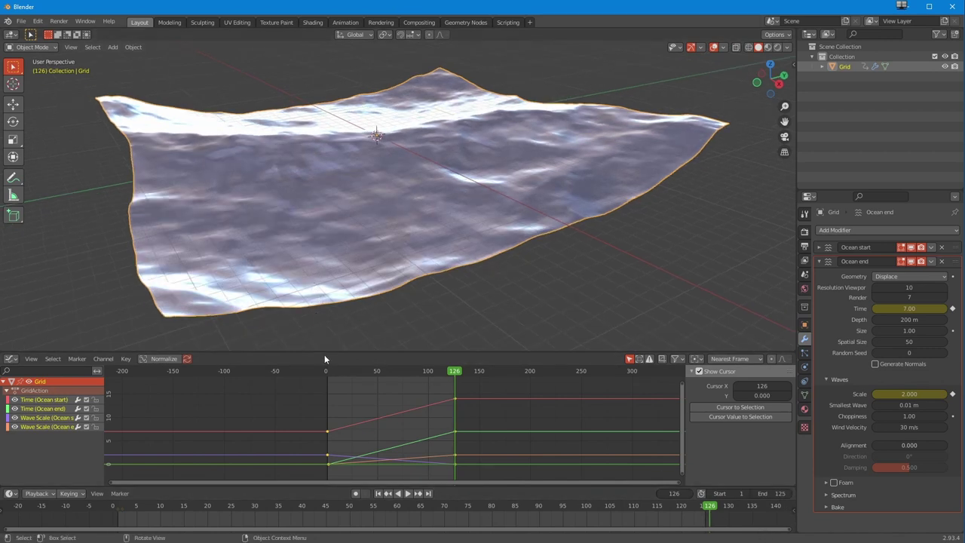
click(323, 349)
drag(322, 352, 302, 439)
middle_drag(329, 360, 327, 337)
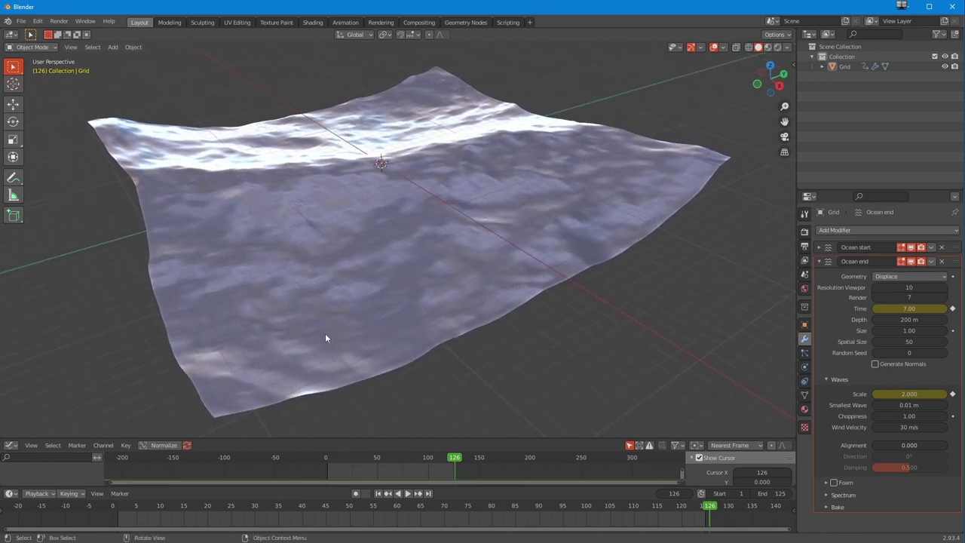
click(408, 494)
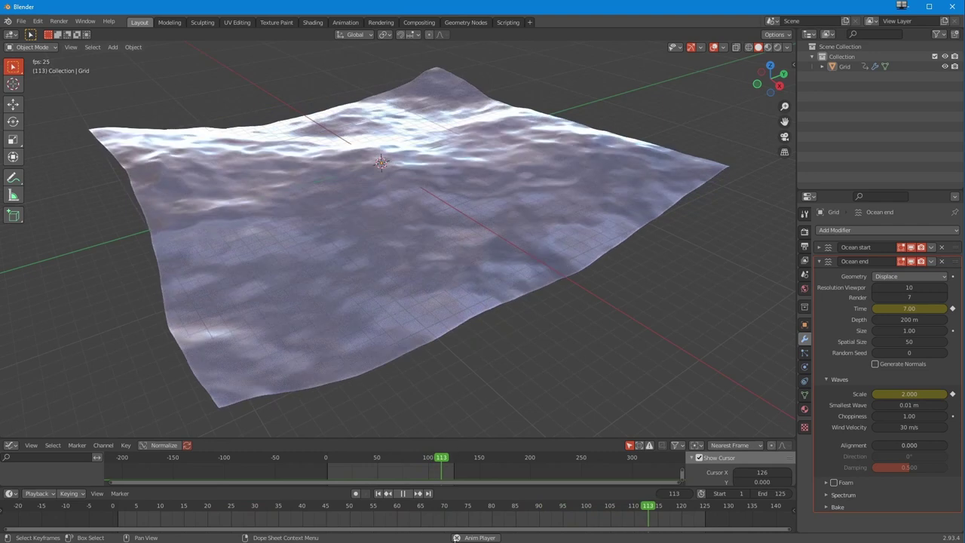
Stop playback, collapse the Ocean start and Ocean end panels, and replay the 1–125 loop
key(Escape)
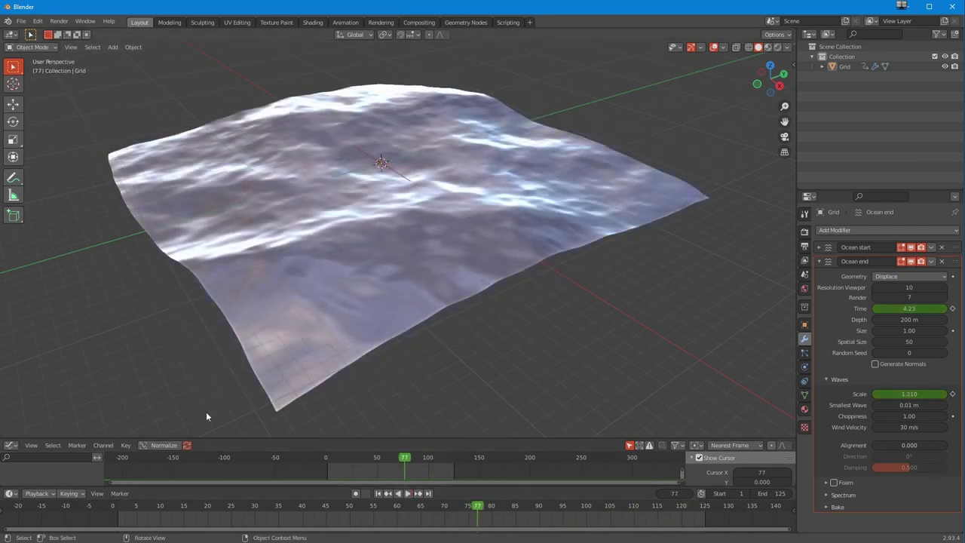
click(819, 248)
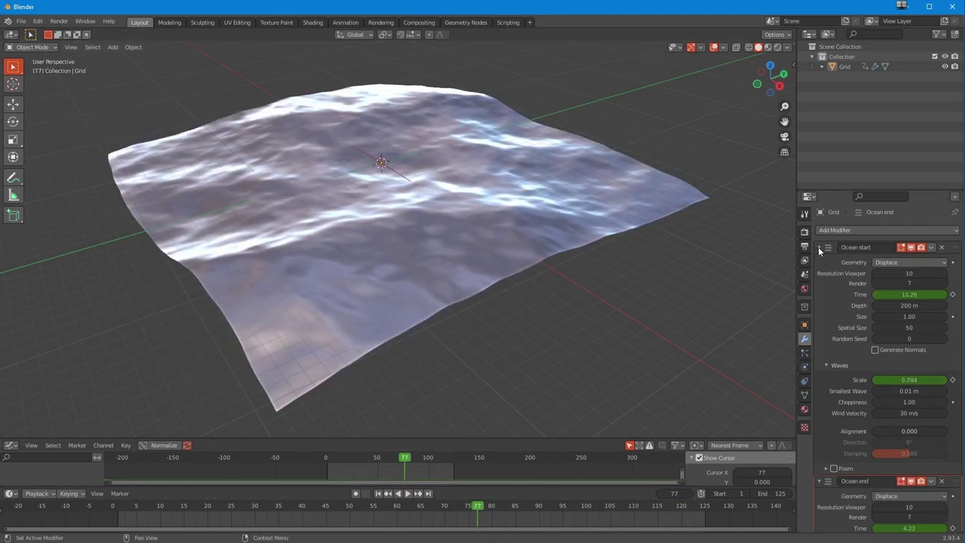
click(819, 248)
click(819, 261)
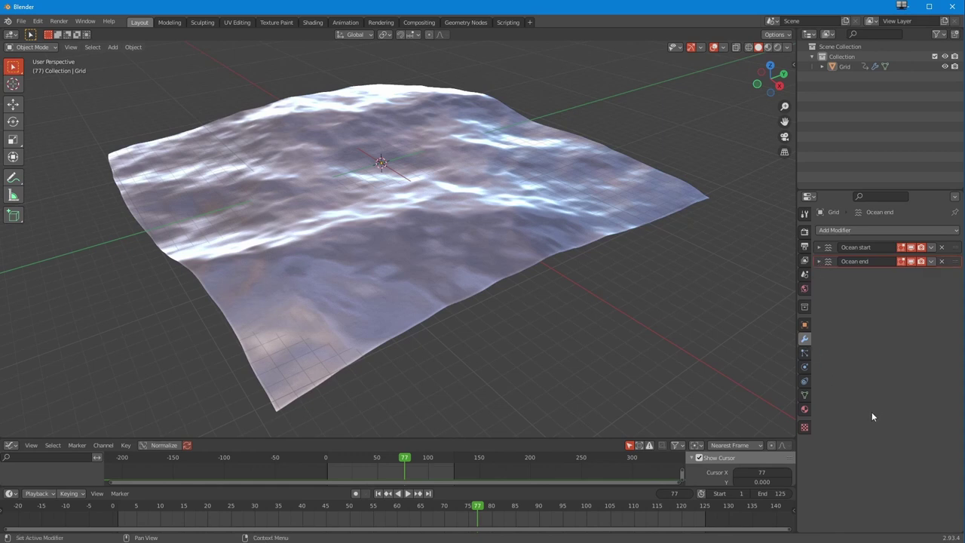
click(407, 494)
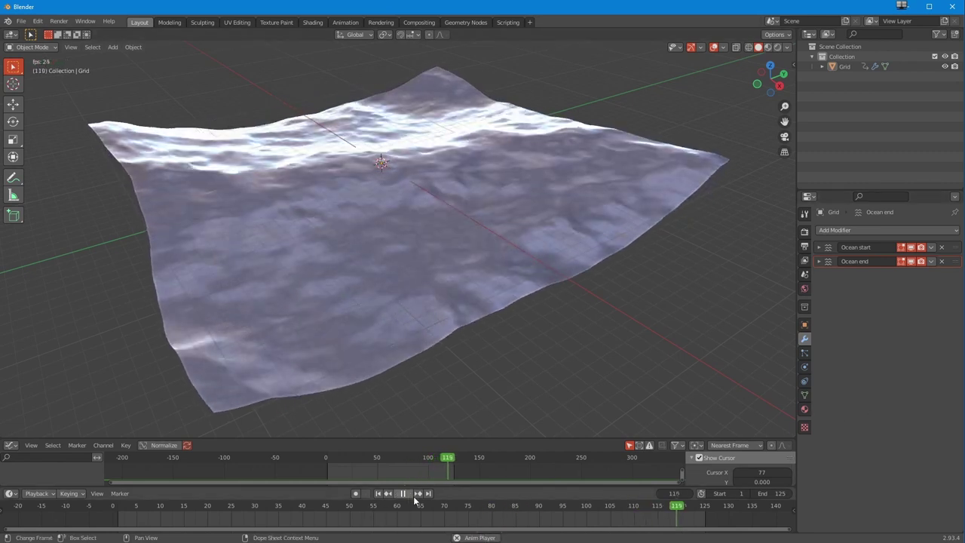